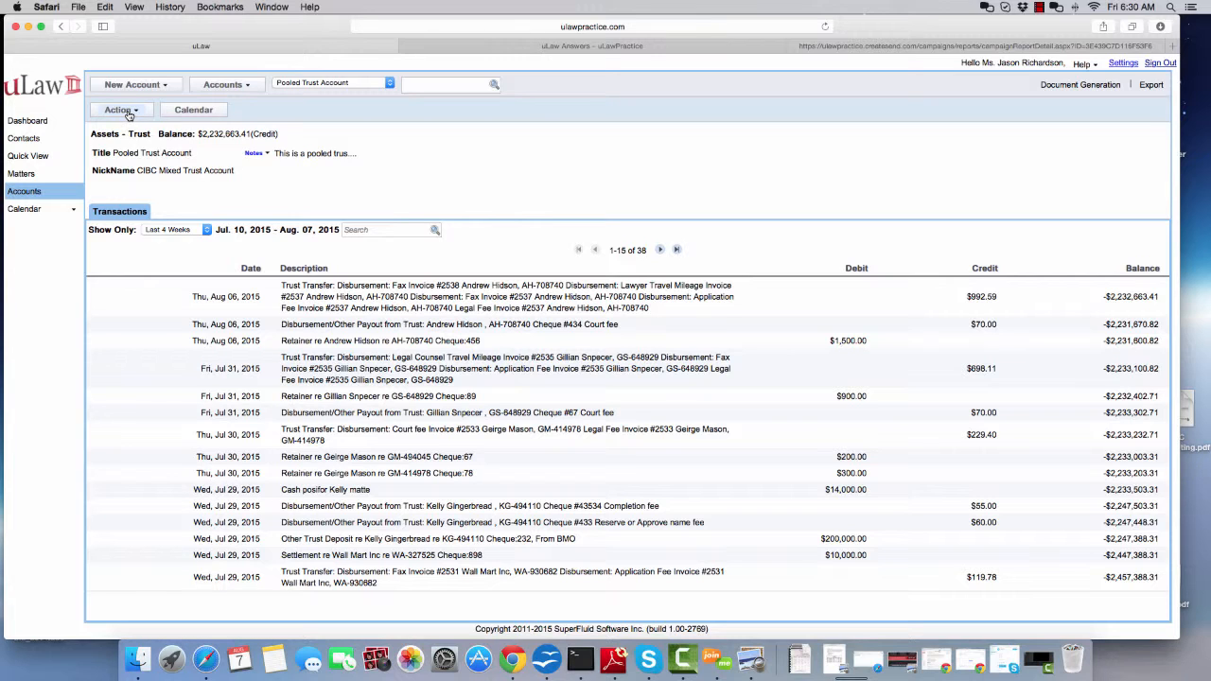
- Start a new office expense from the Pooled Trust Account and categorize it as Computer Related
left_click(130, 114)
mouse_move(134, 140)
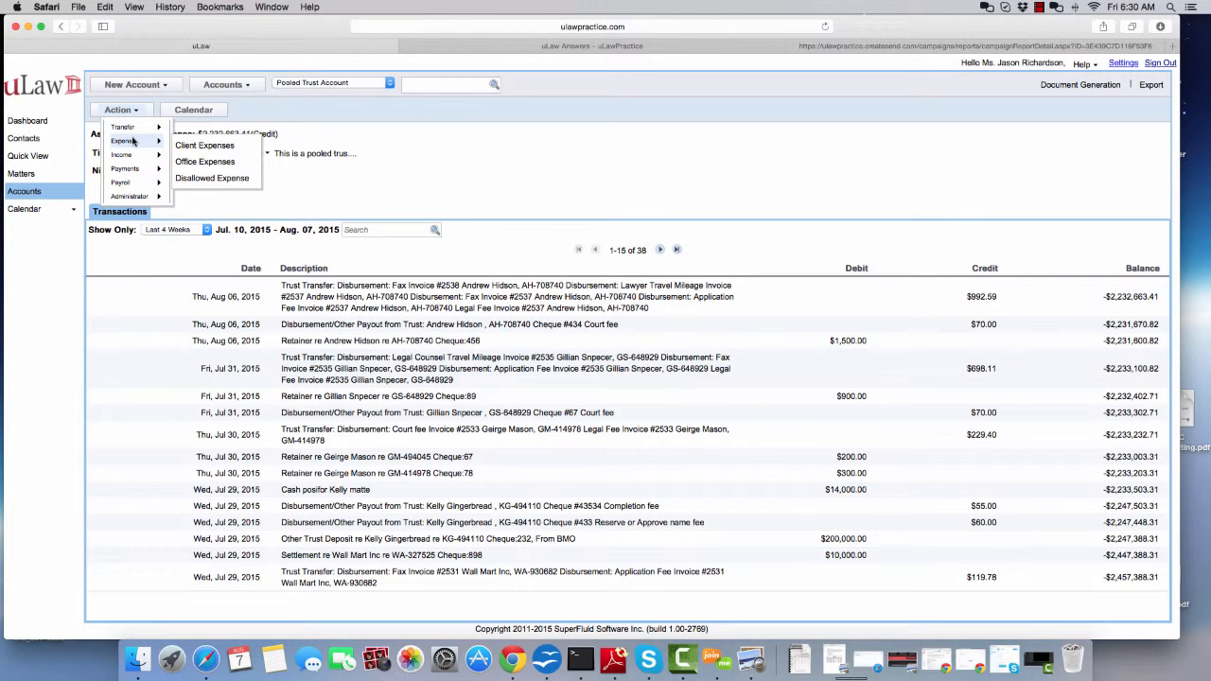
left_click(206, 163)
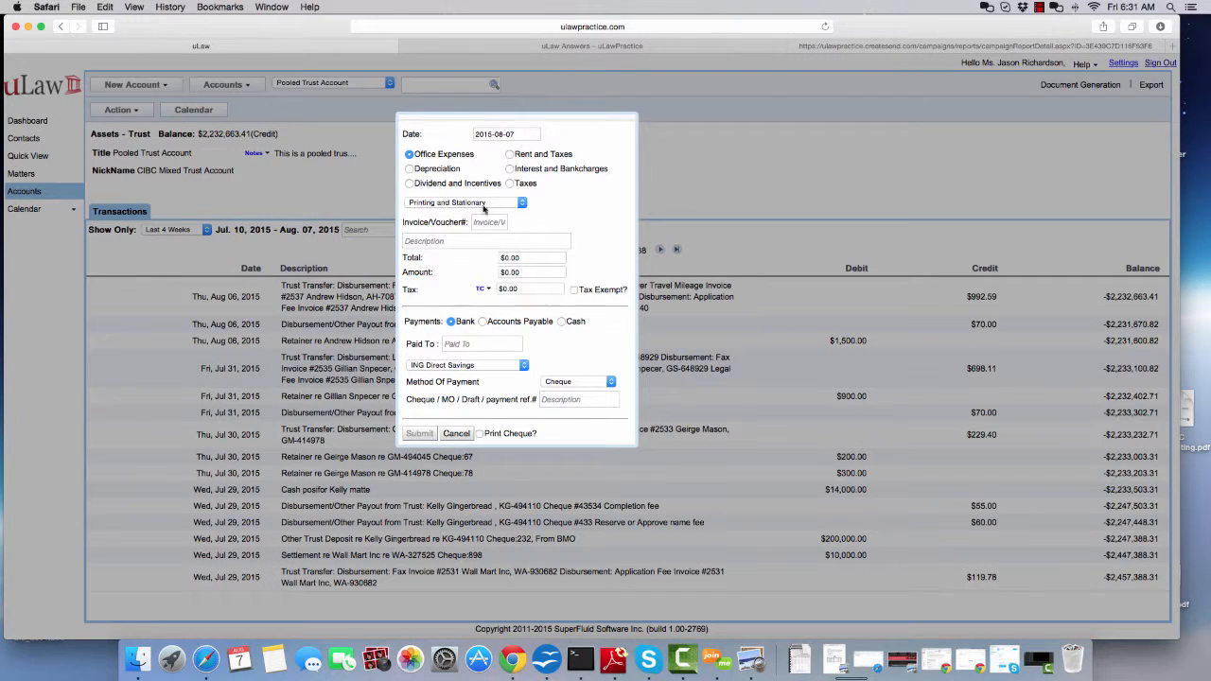
left_click(448, 204)
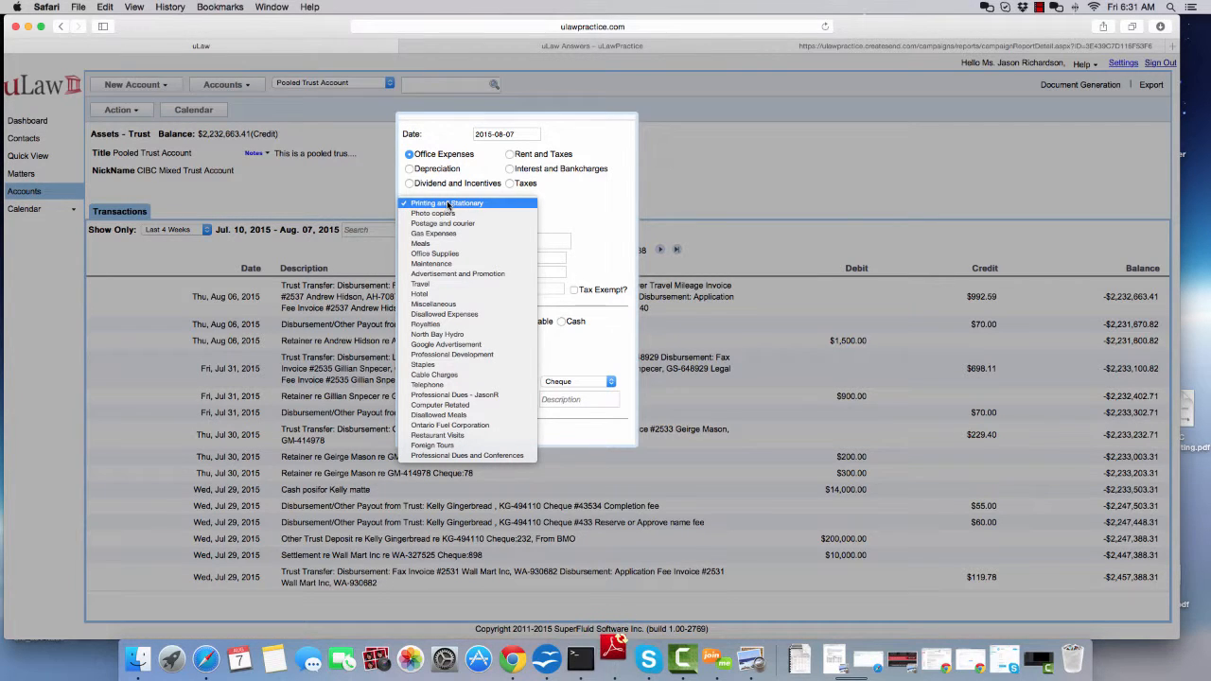
left_click(458, 396)
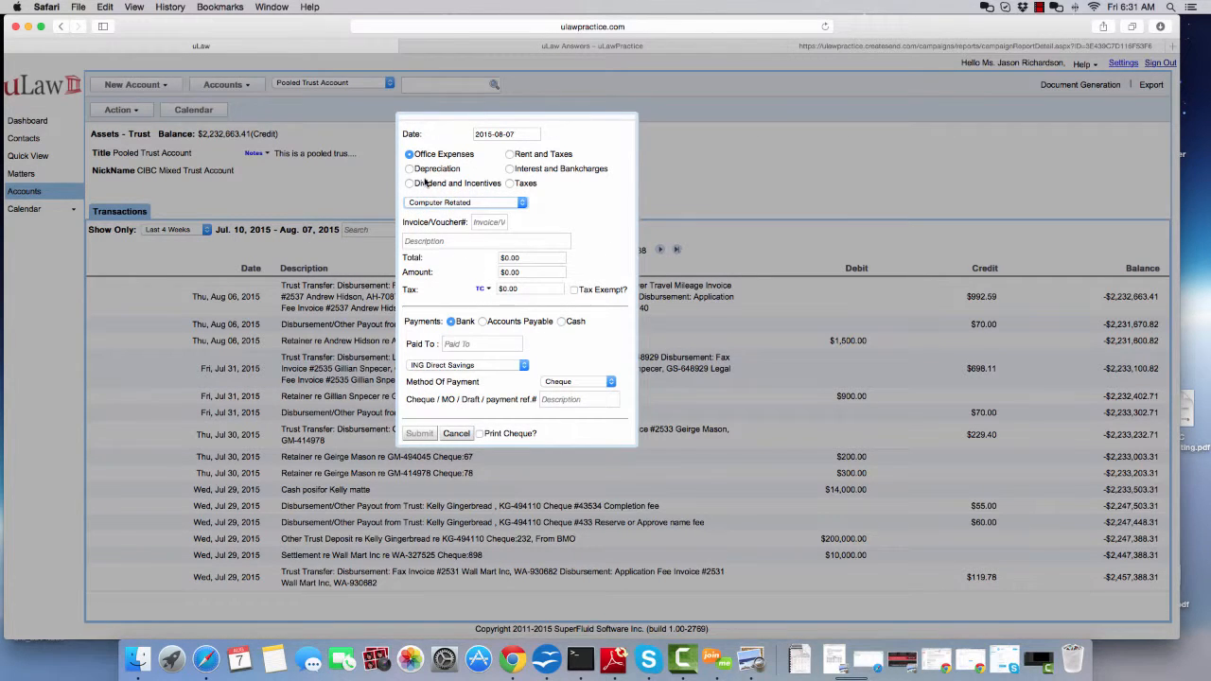
- Describe the expense as "Conveyancer Software License for 5 users" and set its amount to $200.00
left_click(441, 241)
key("super+v")
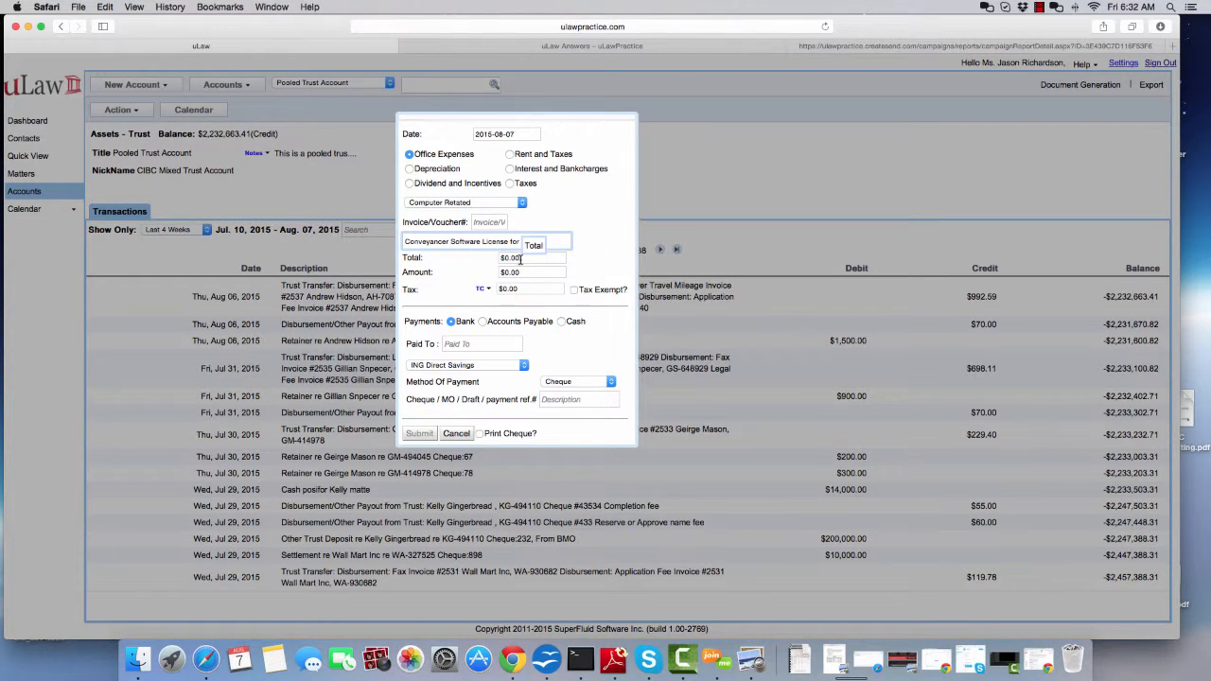
key("Tab")
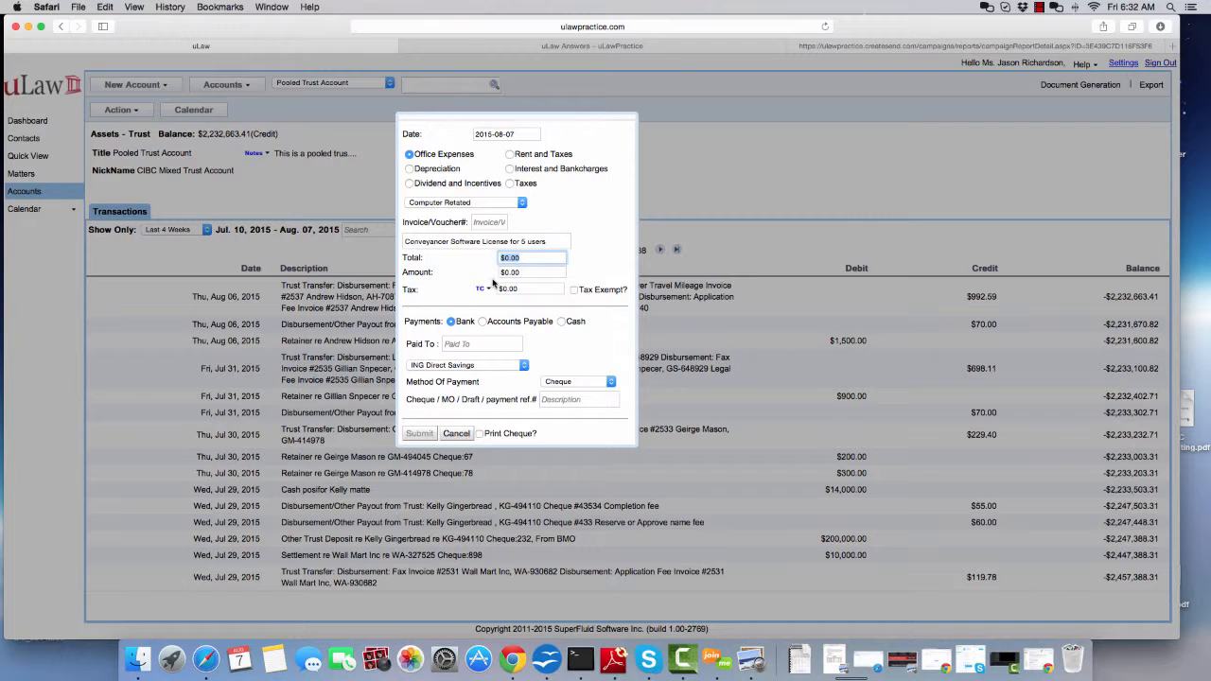
left_click(510, 273)
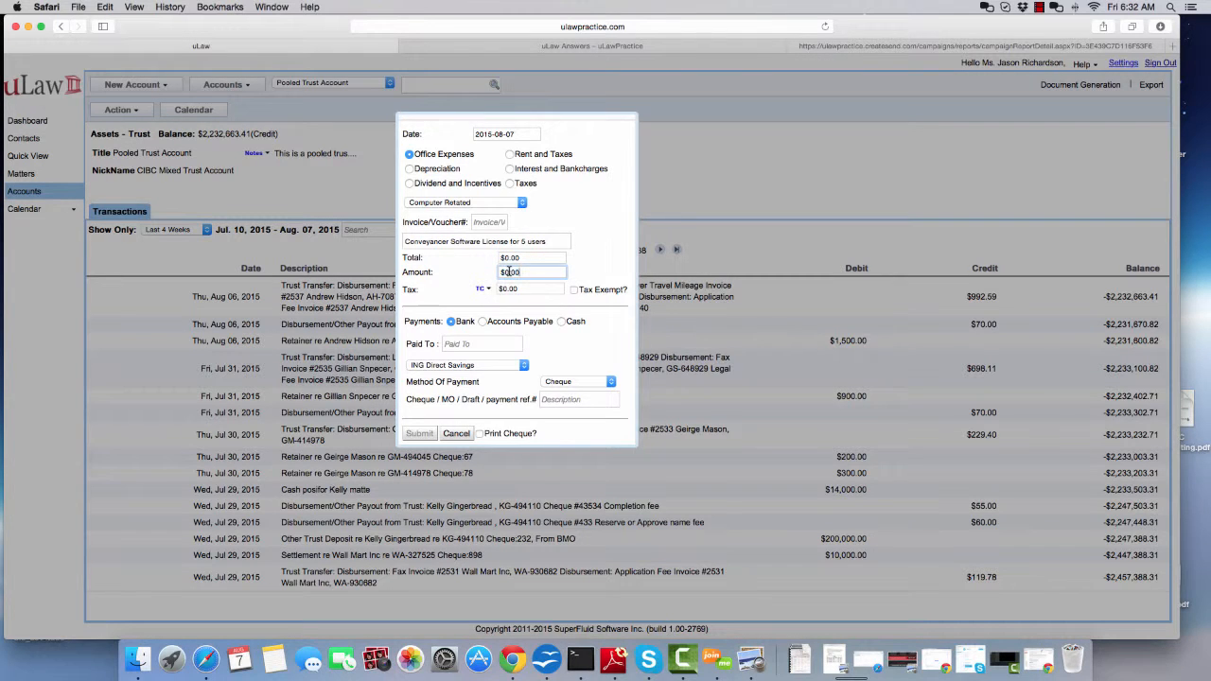
type("20")
left_click(456, 270)
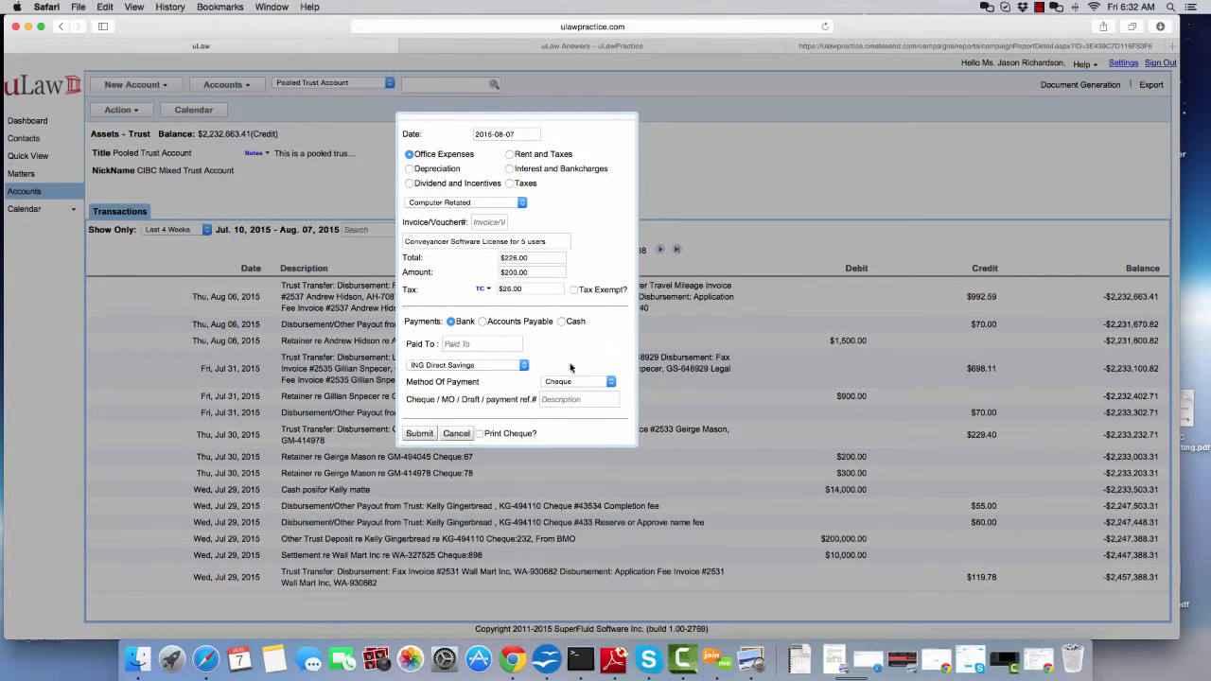
- Set the expense to be paid from the Canadian Imperial Bank of Commerce (Kanata) account to Conveyancer Inc
left_click(478, 366)
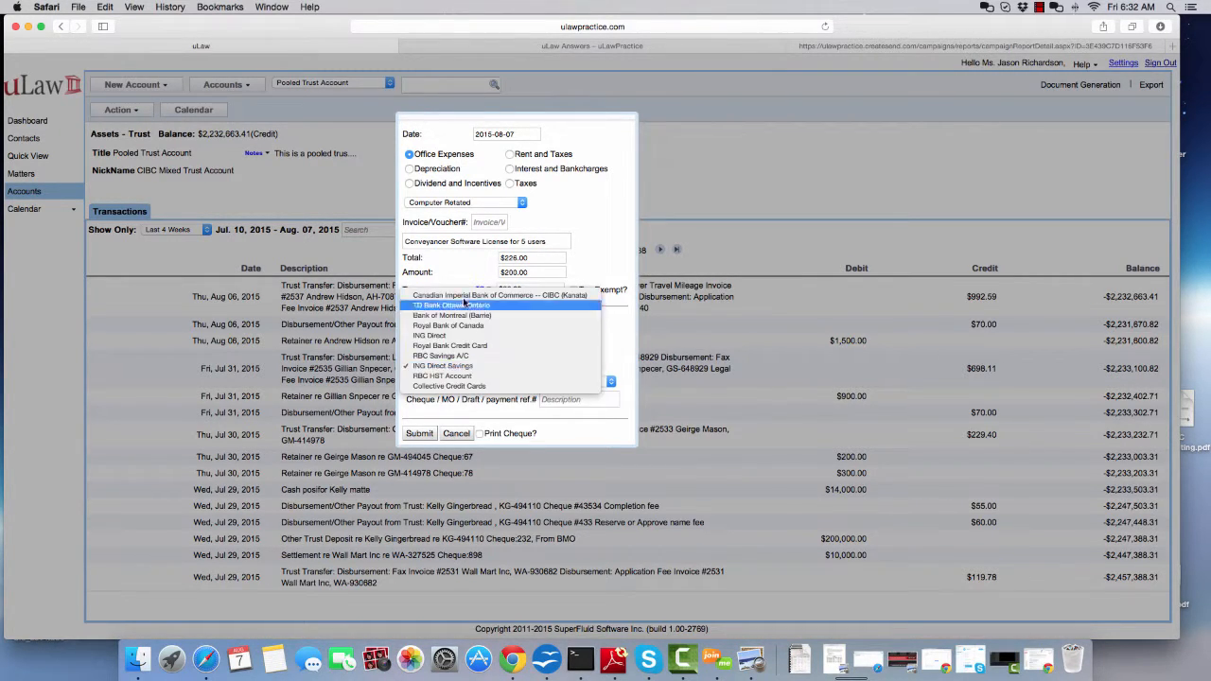
left_click(461, 343)
left_click(462, 344)
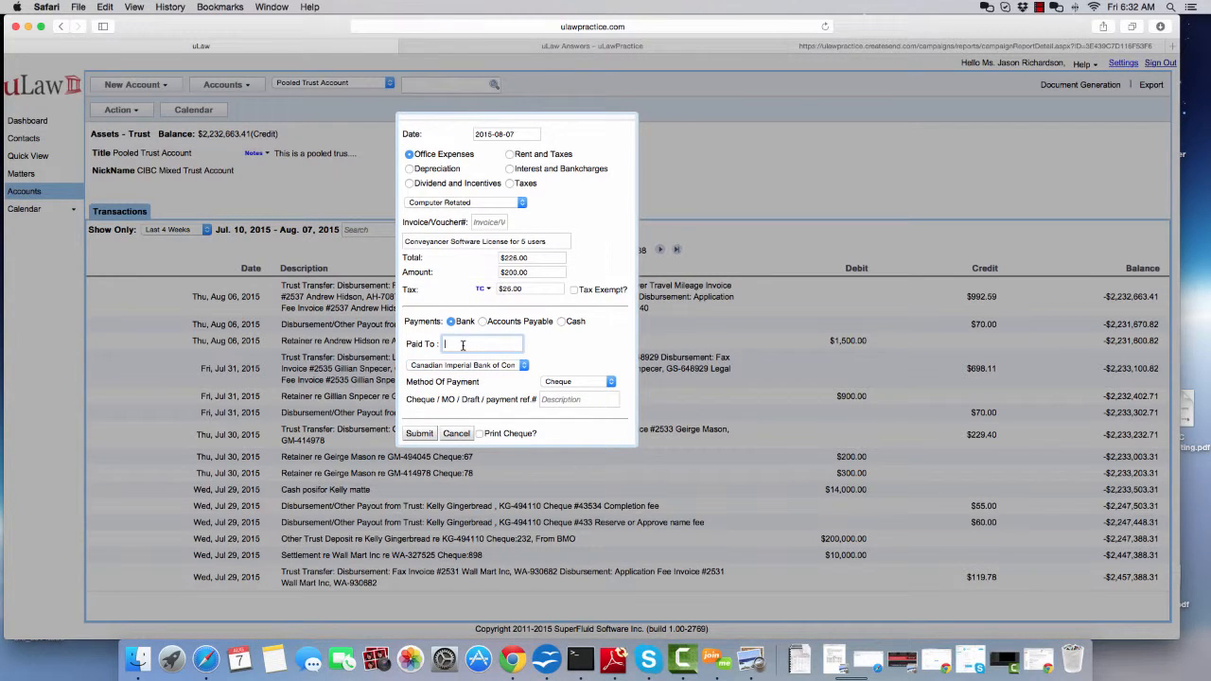
type("Conveyancer ")
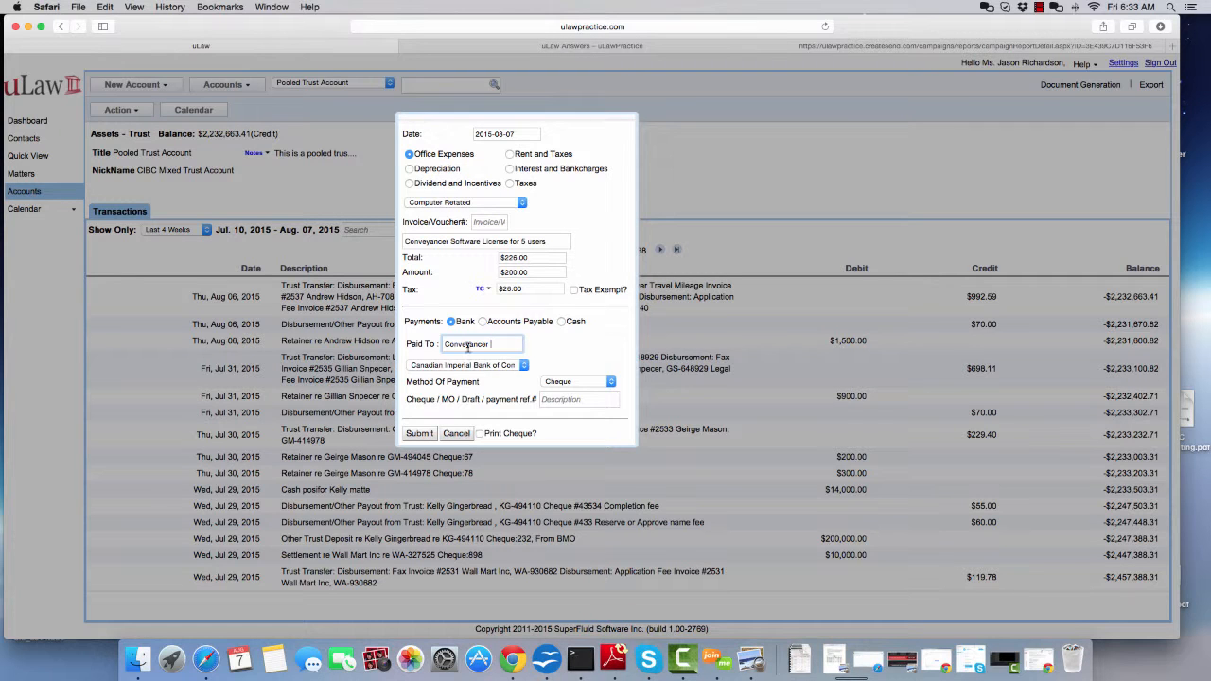
type("Inc")
- Set the payment method to Cheque with reference 1234 and submit the office expense
left_click(566, 383)
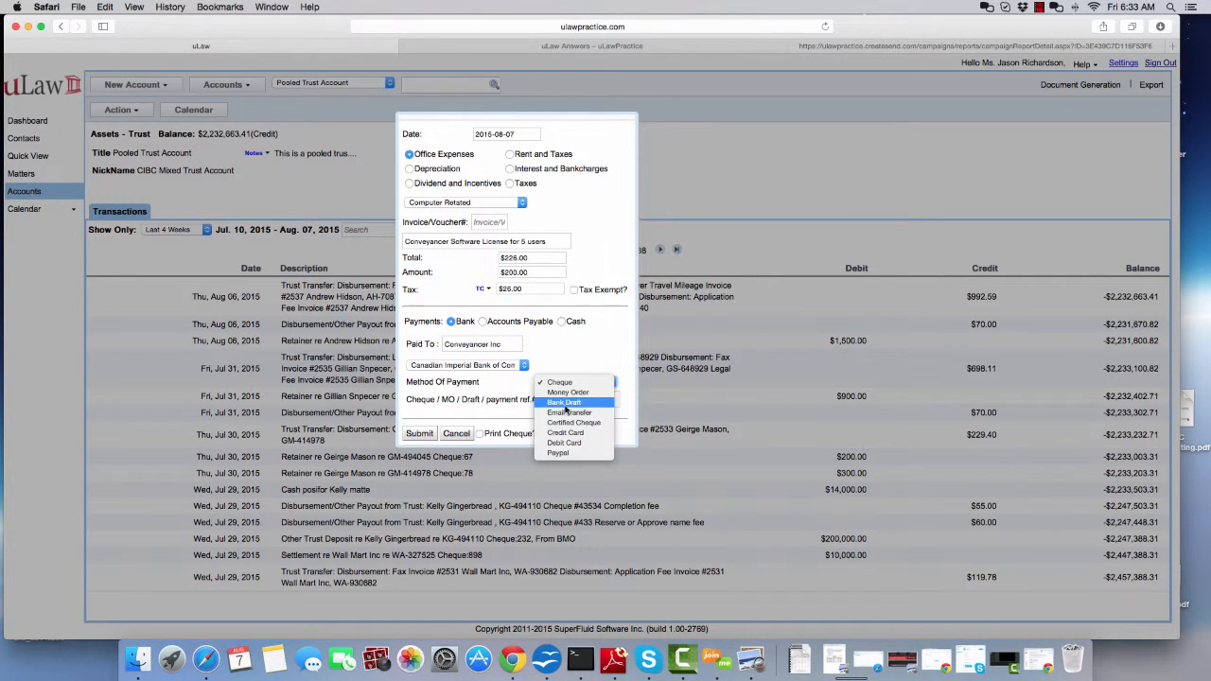
left_click(563, 384)
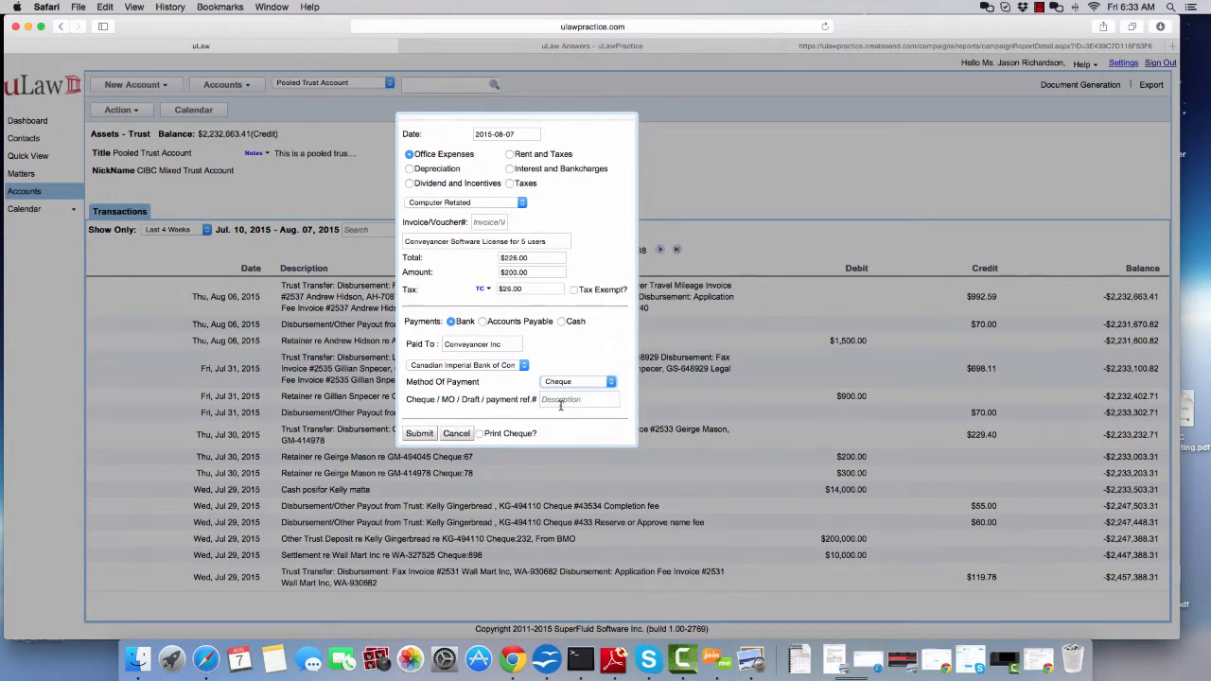
left_click(561, 404)
type("1234")
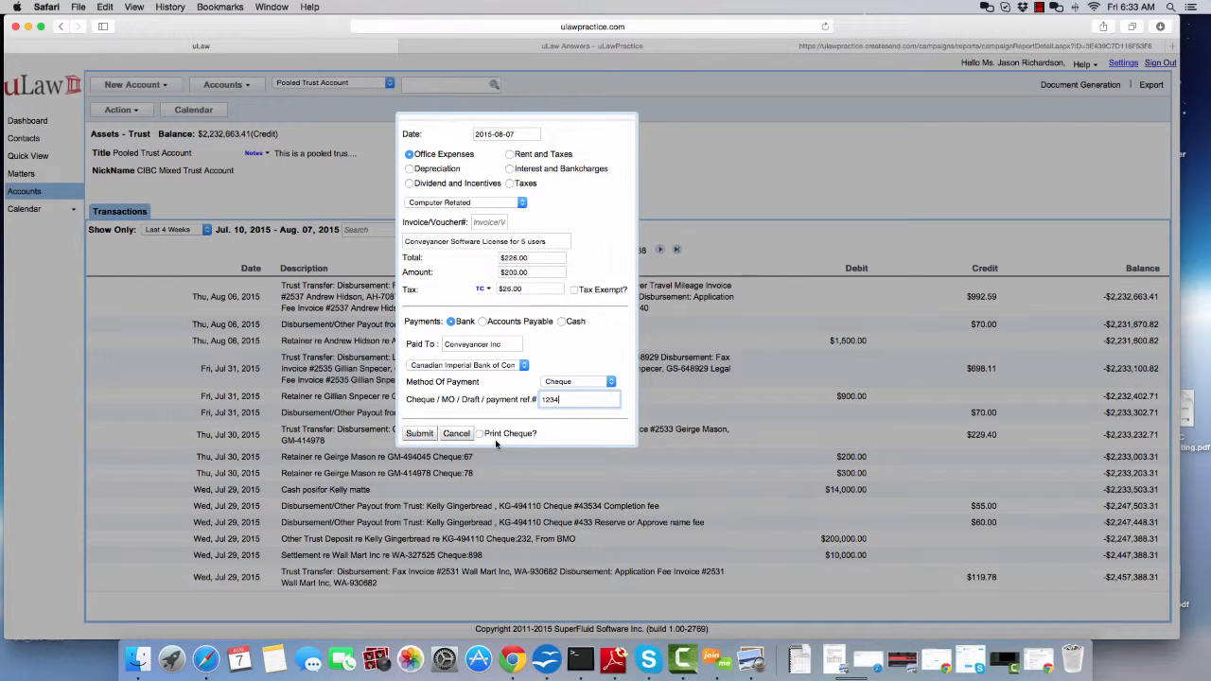
left_click(413, 437)
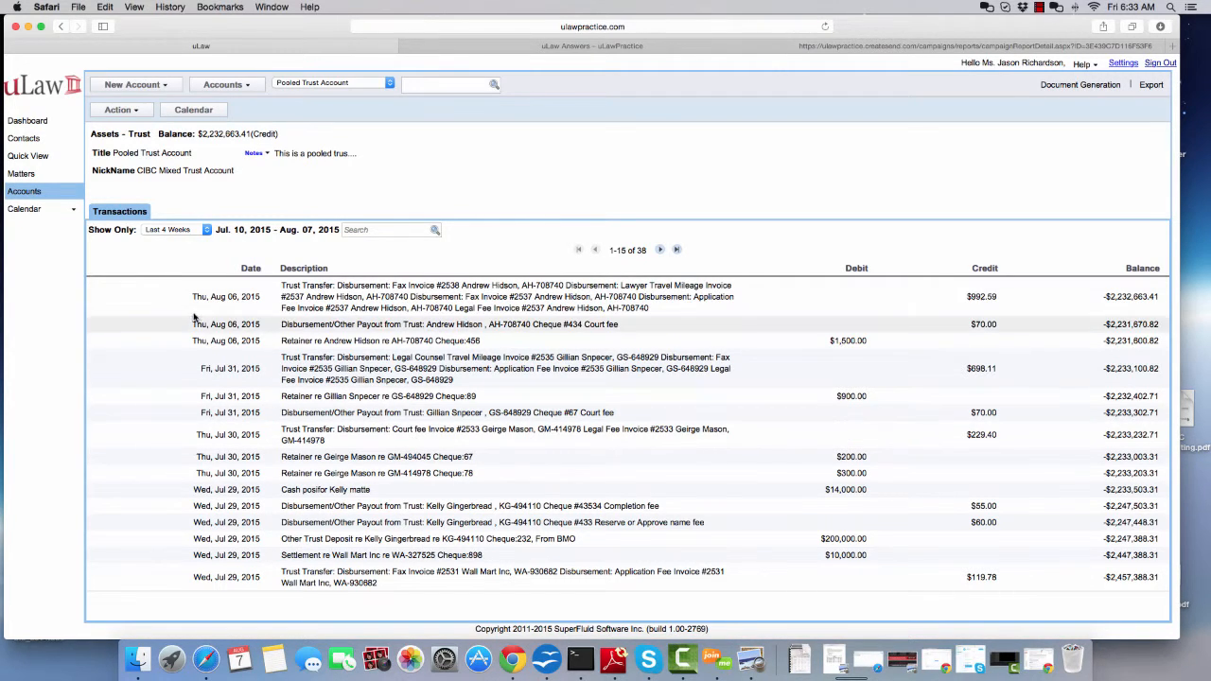
- In the Purchase of House matter, start a new disbursement paid from the general account with the Unit Rate type
left_click(21, 175)
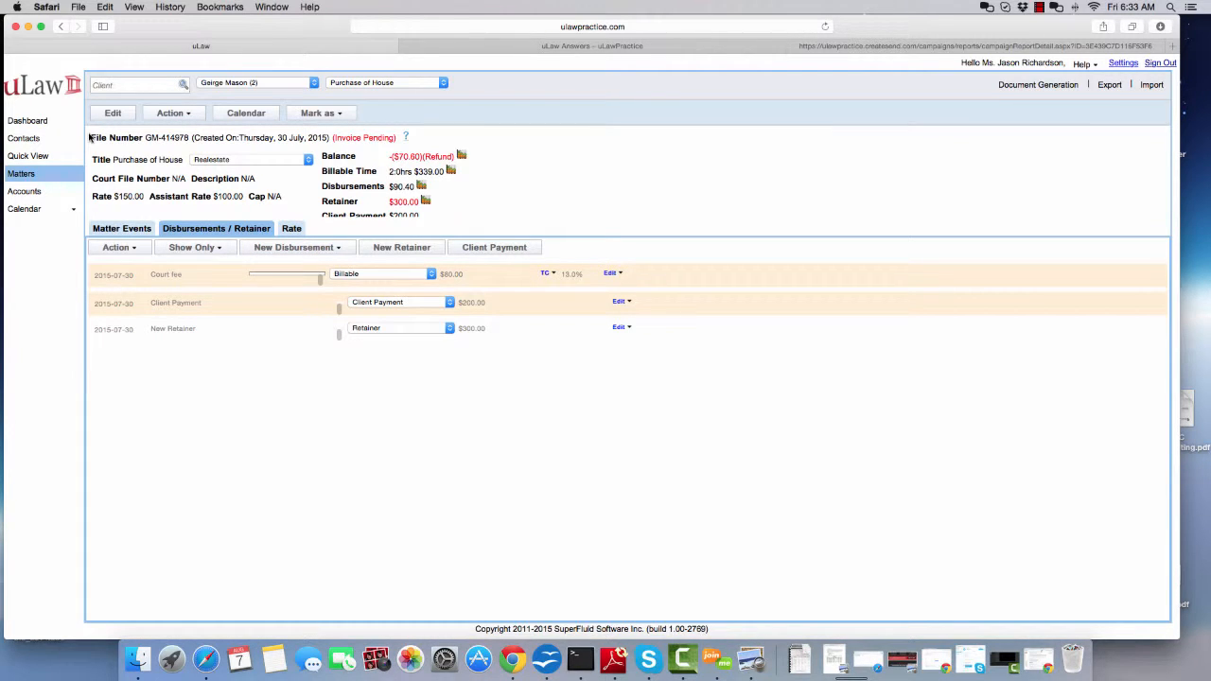
left_click(284, 248)
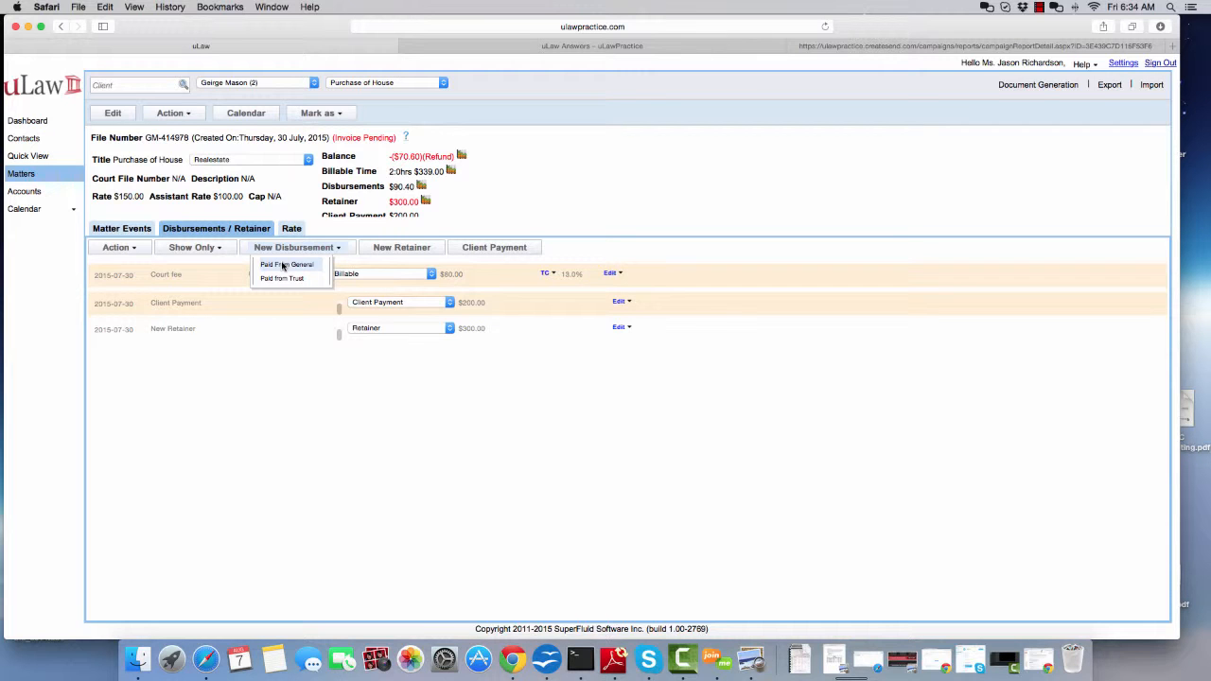
left_click(282, 266)
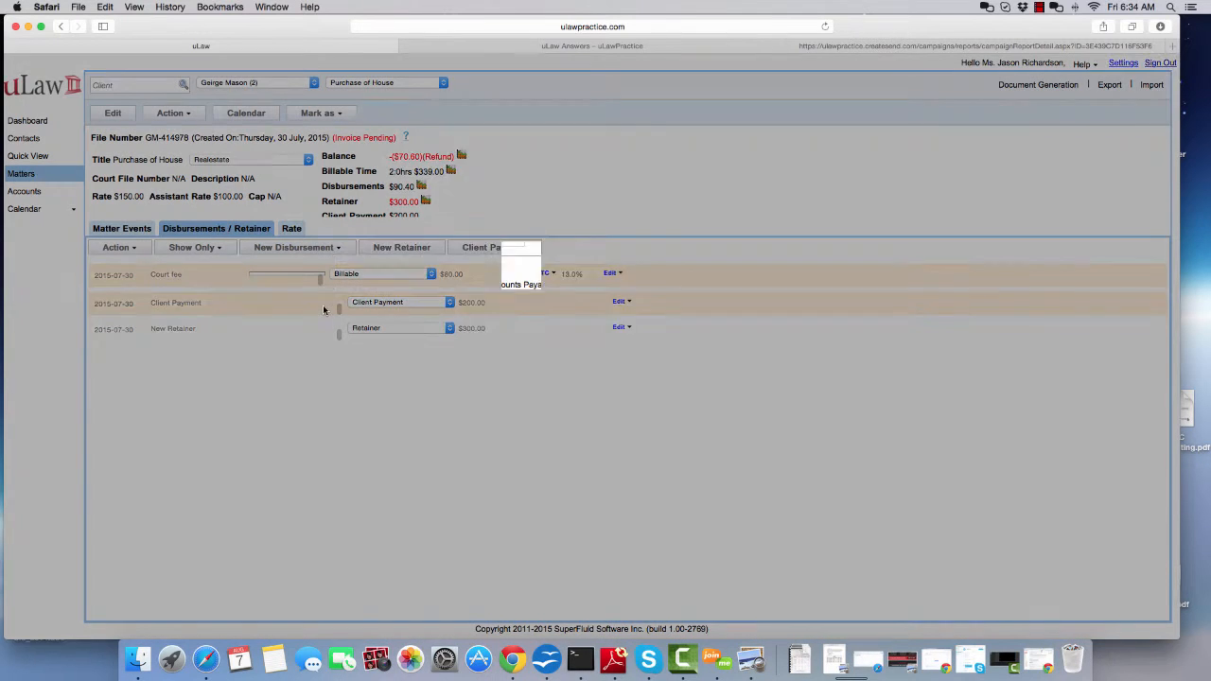
left_click(445, 134)
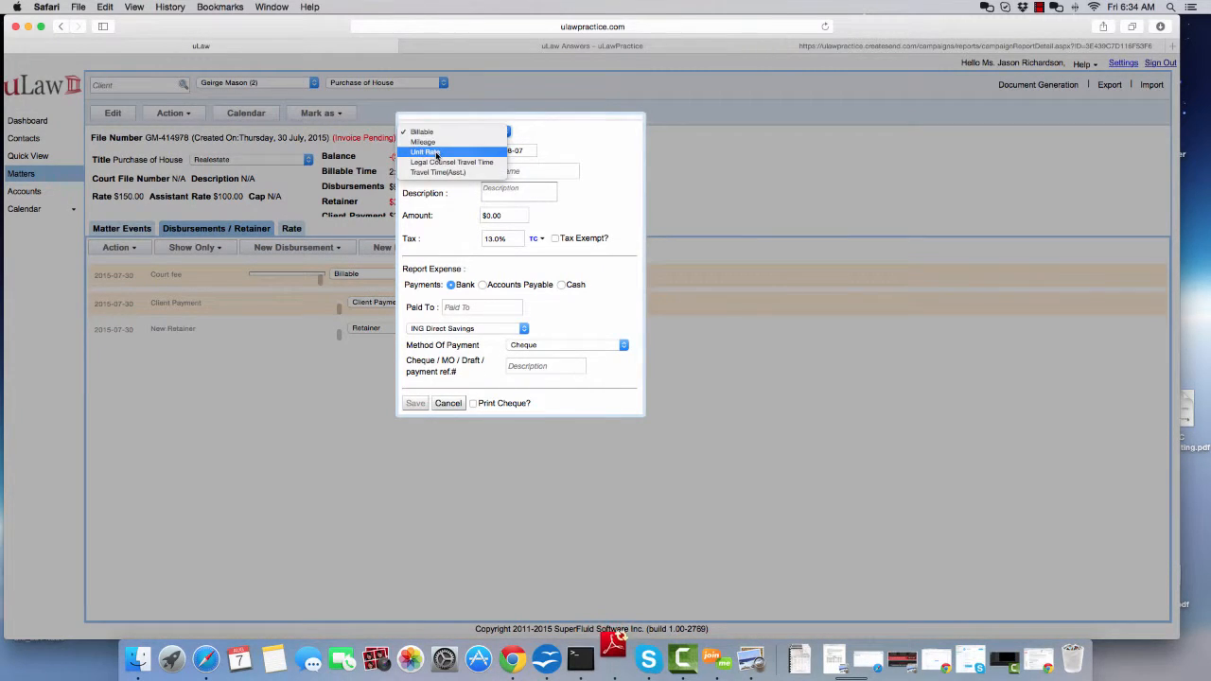
left_click(441, 151)
- Name the disbursement item "Conveyancer Software License Fee"
left_click(497, 172)
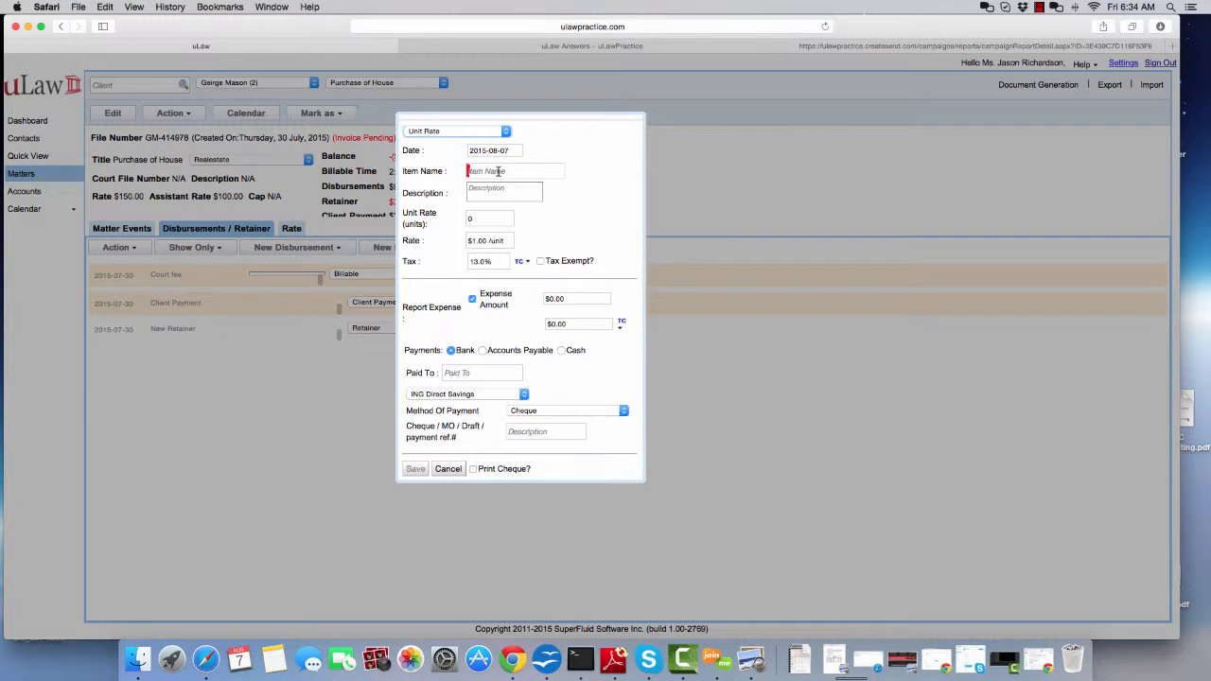
left_click(498, 172)
key("super+v")
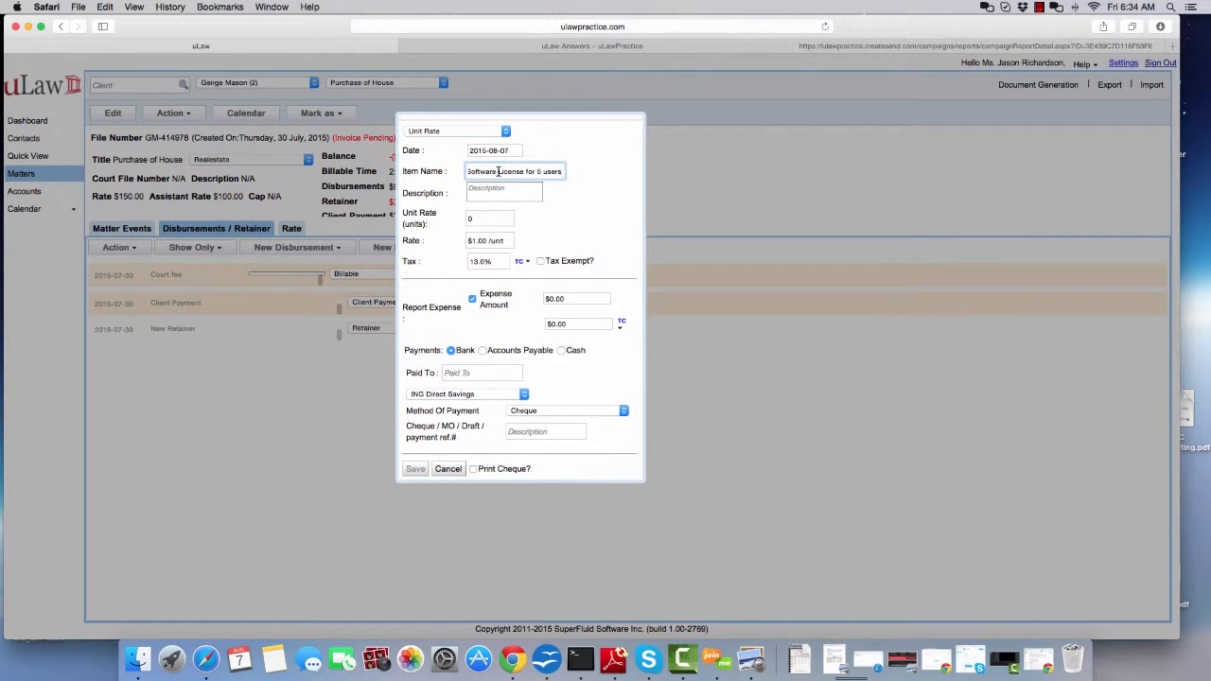
left_click_drag(527, 171, 643, 168)
type("Fee")
left_click(575, 224)
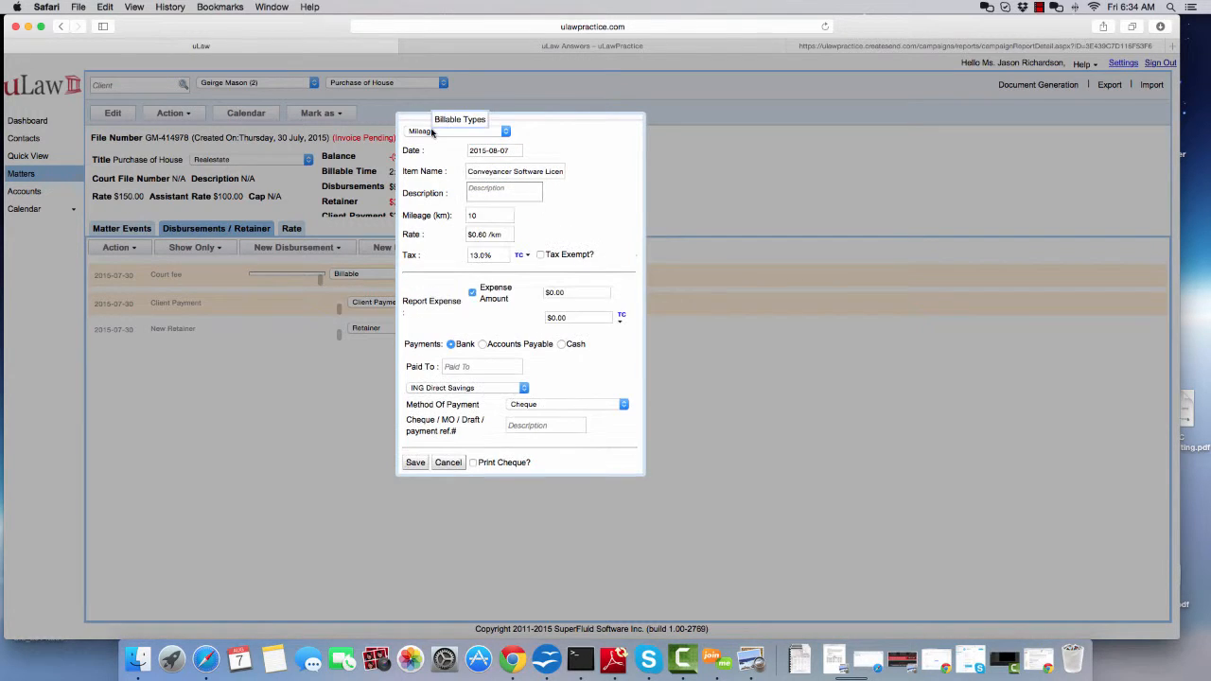
- Set the disbursement to Unit Rate with 1 unit at $50.00, turn off its expense reporting, and save it
left_click(432, 132)
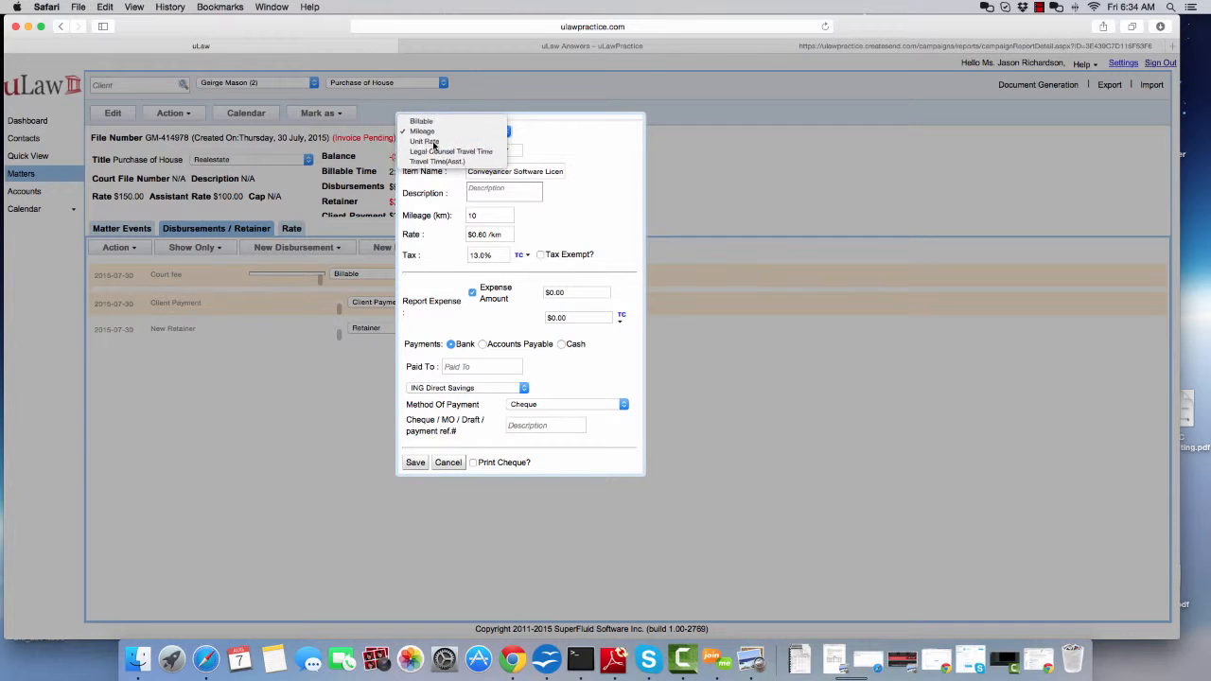
left_click(435, 142)
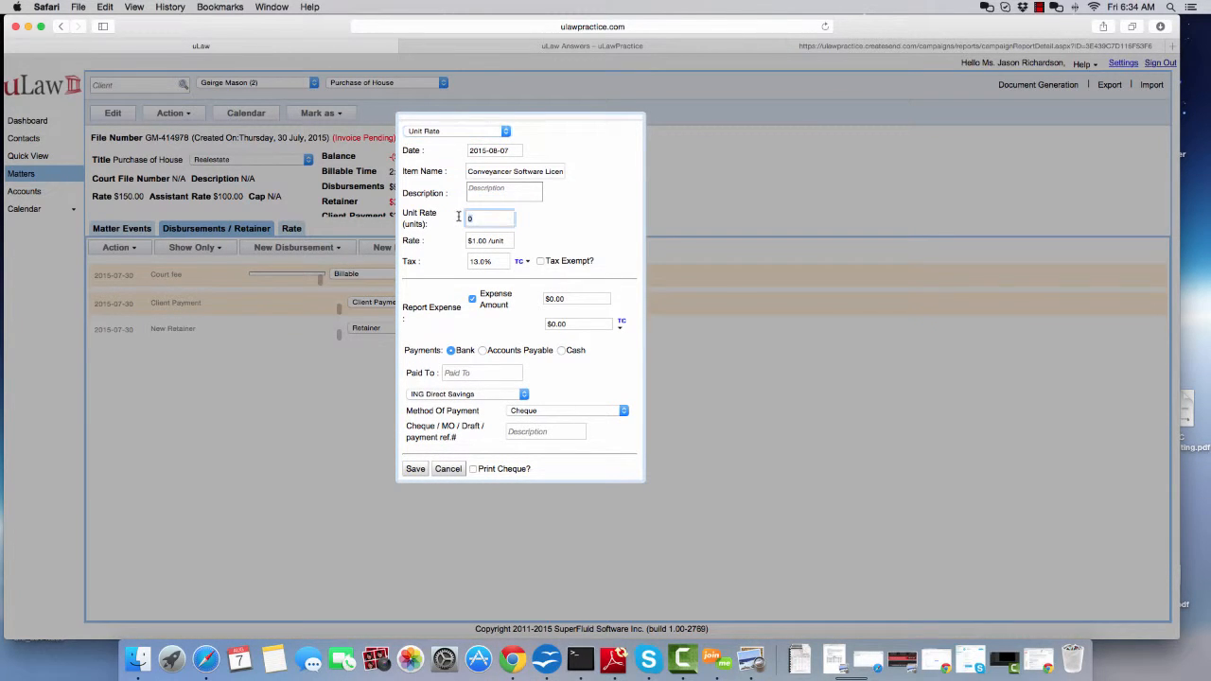
type("1")
left_click(473, 241)
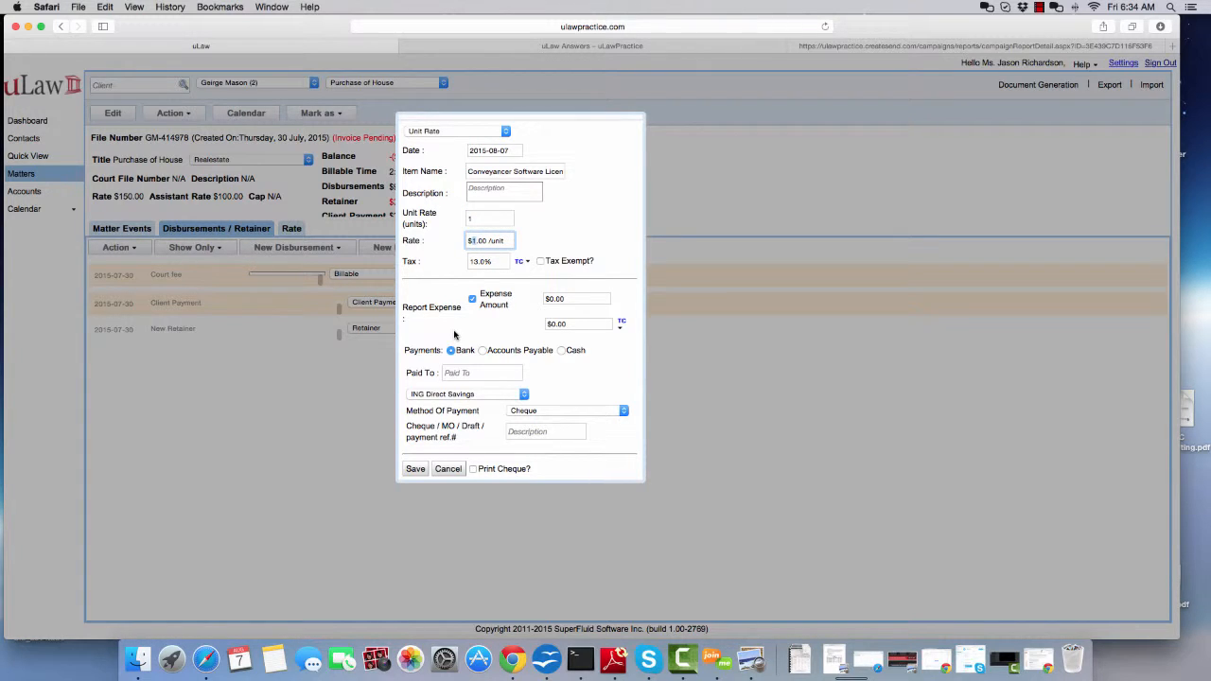
type("50")
left_click(569, 239)
left_click(472, 299)
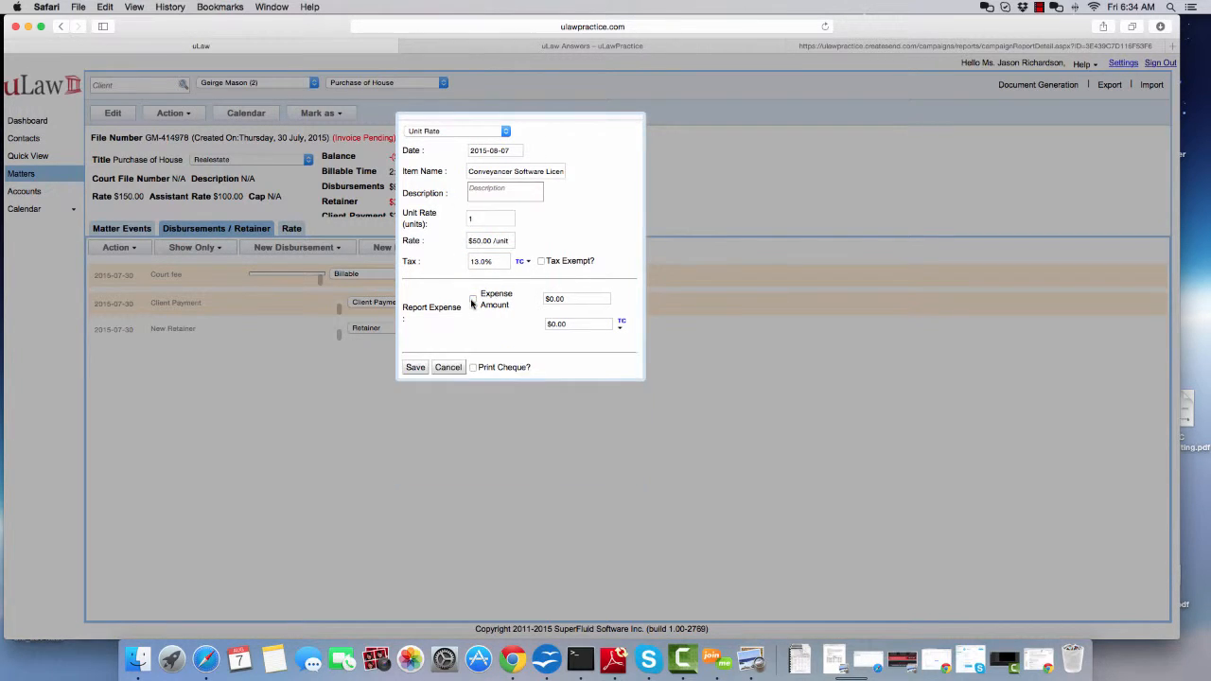
left_click(415, 369)
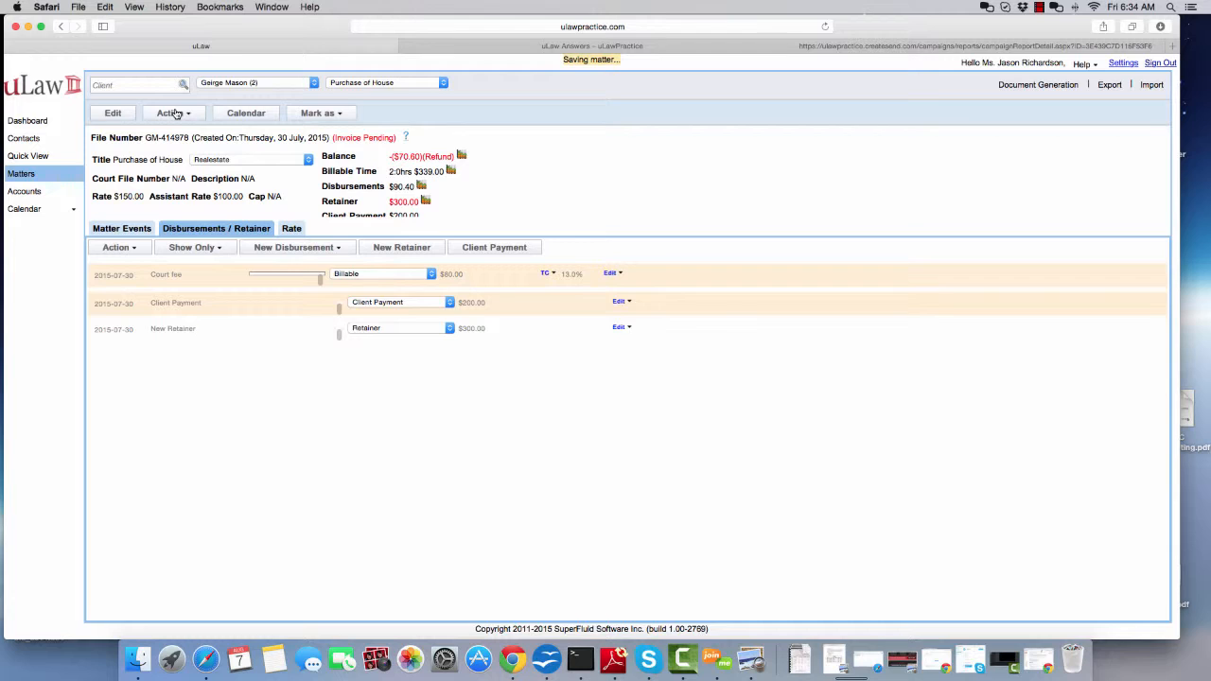
- Start a miscellaneous expense on the matter using the item name "Conveyancer Software License Fee"
left_click(173, 112)
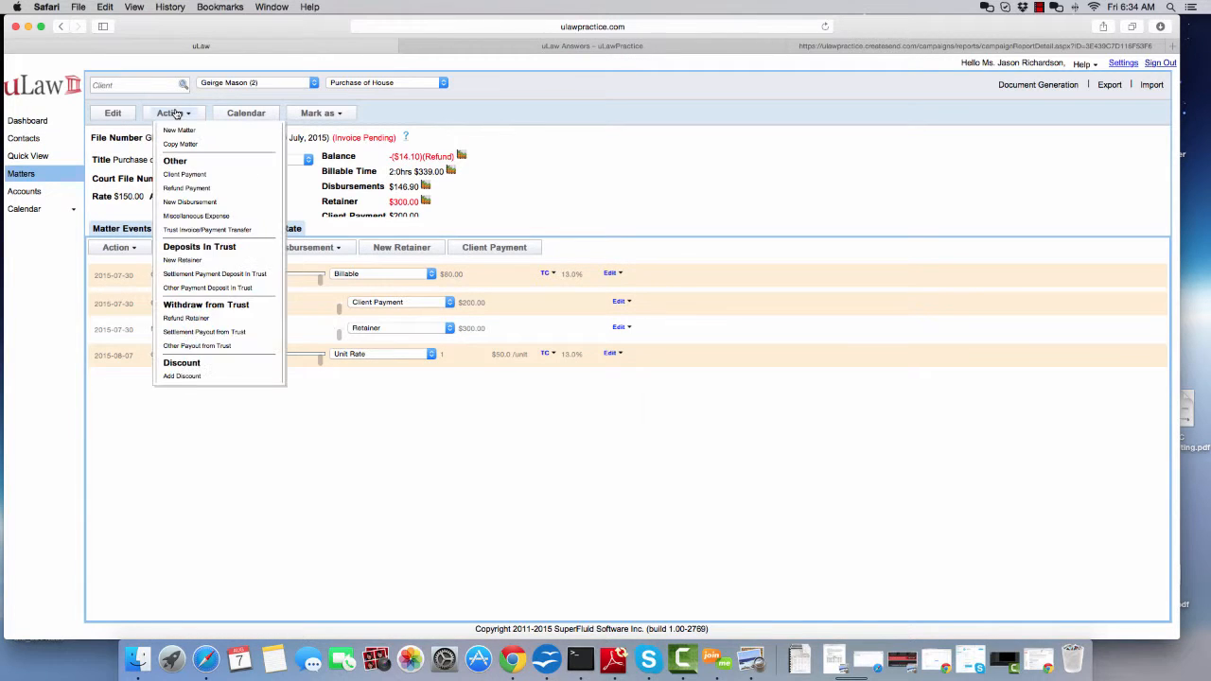
left_click(196, 216)
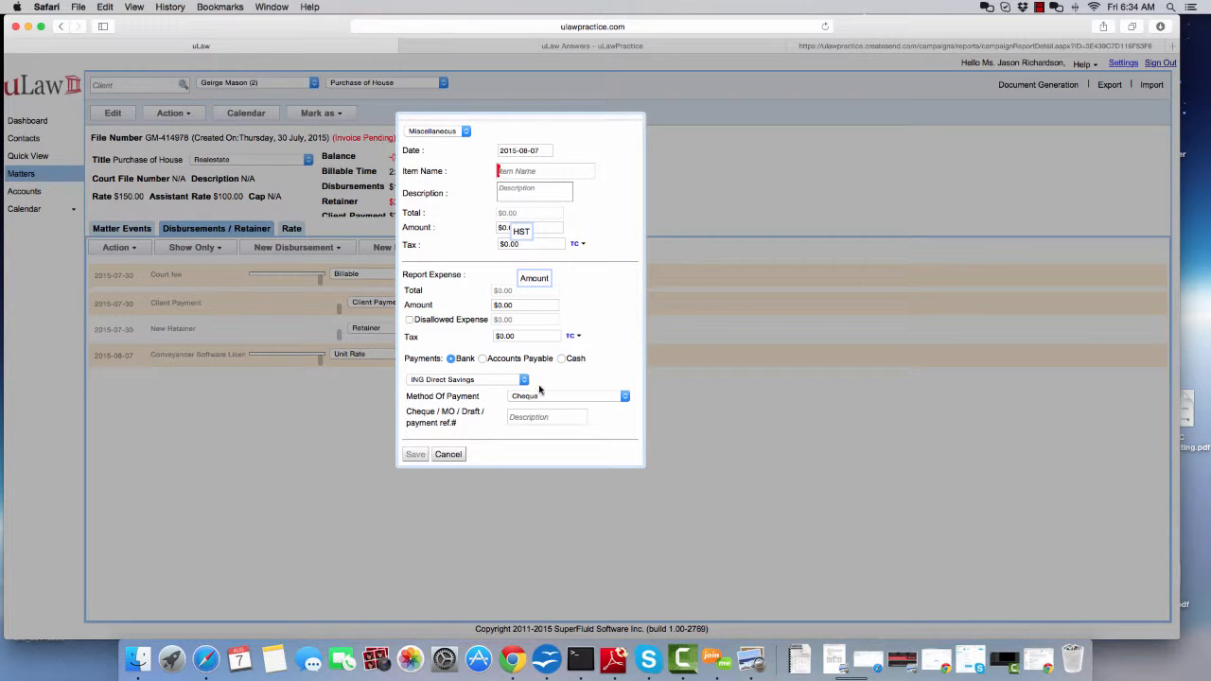
left_click(508, 173)
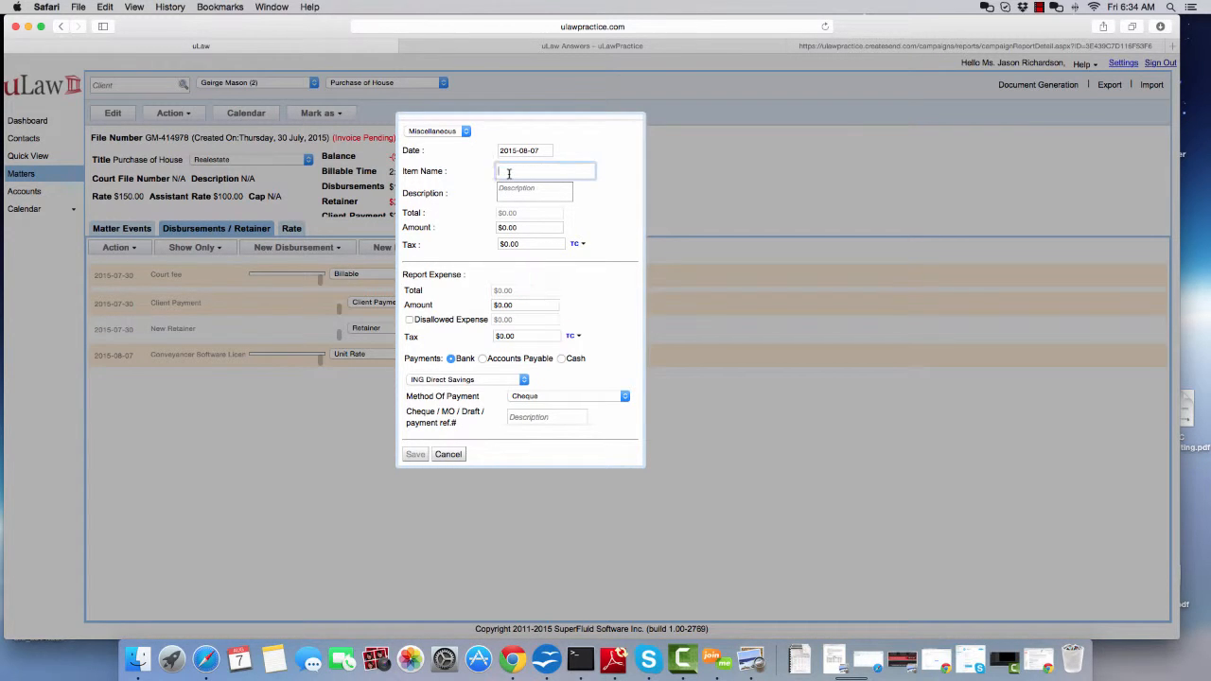
key("super+v")
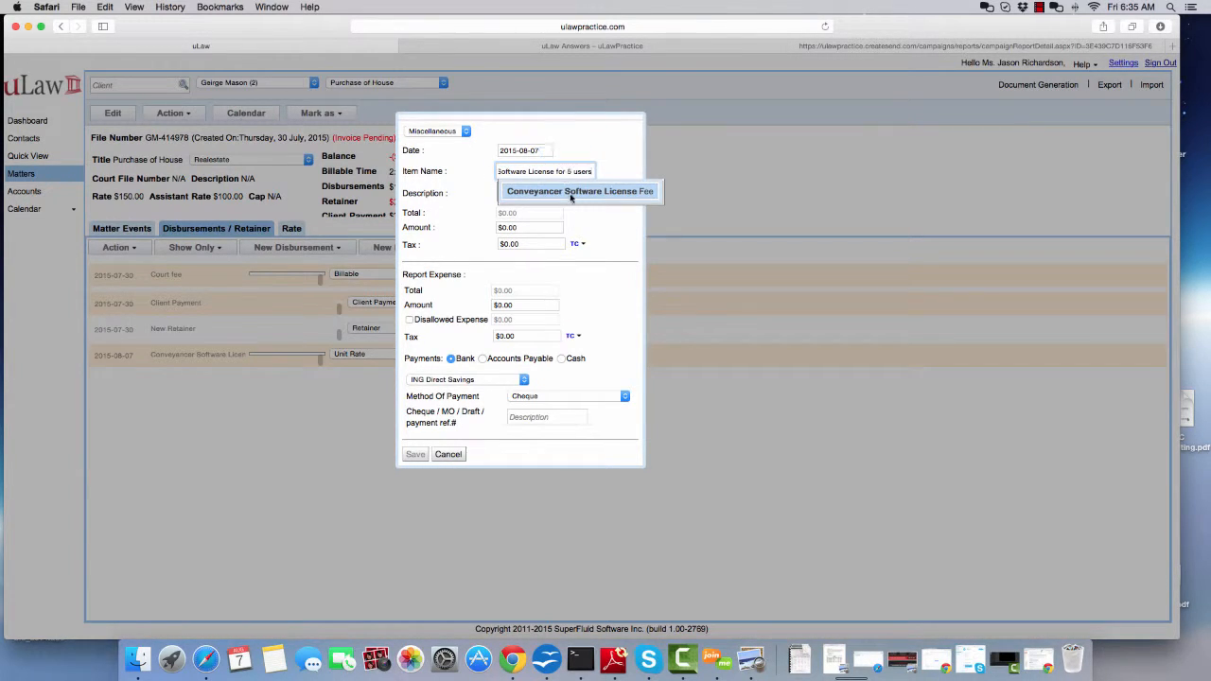
left_click(571, 196)
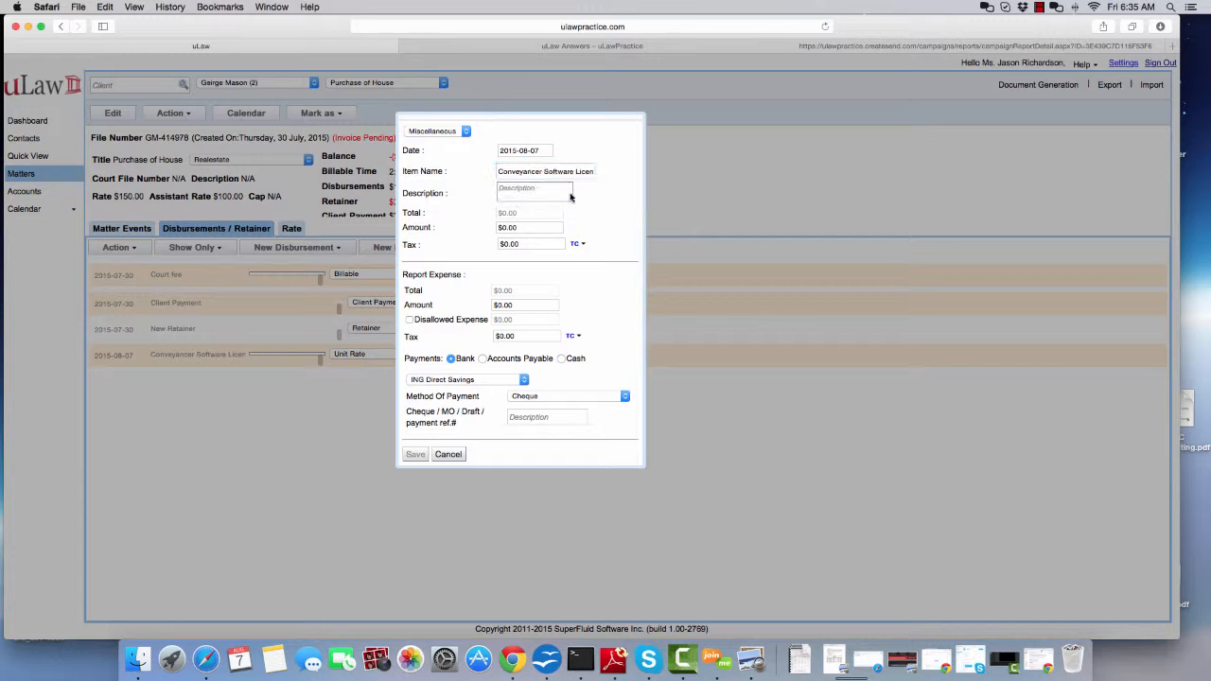
- Set the miscellaneous expense's billed amount to $50.00 and save it
left_click(503, 229)
type("$50")
left_click(603, 223)
left_click(413, 456)
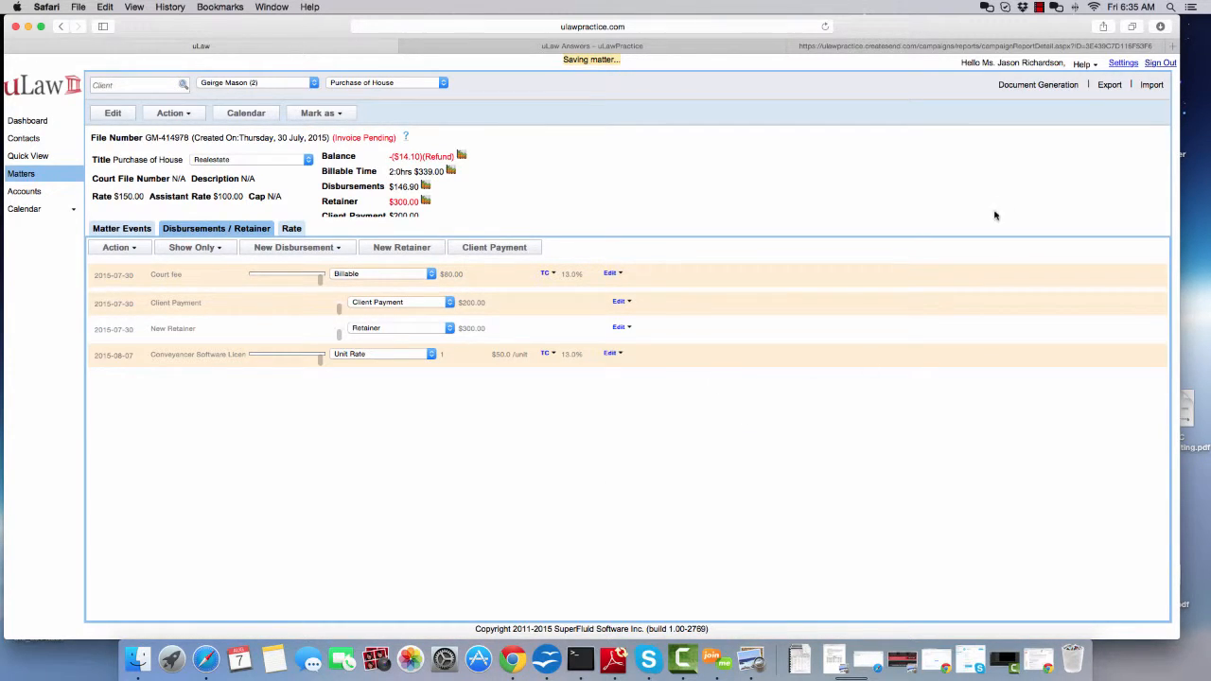
- Preview the matter's complete invoice in English with the default theme and review its disbursements page
left_click(1038, 85)
mouse_move(1041, 116)
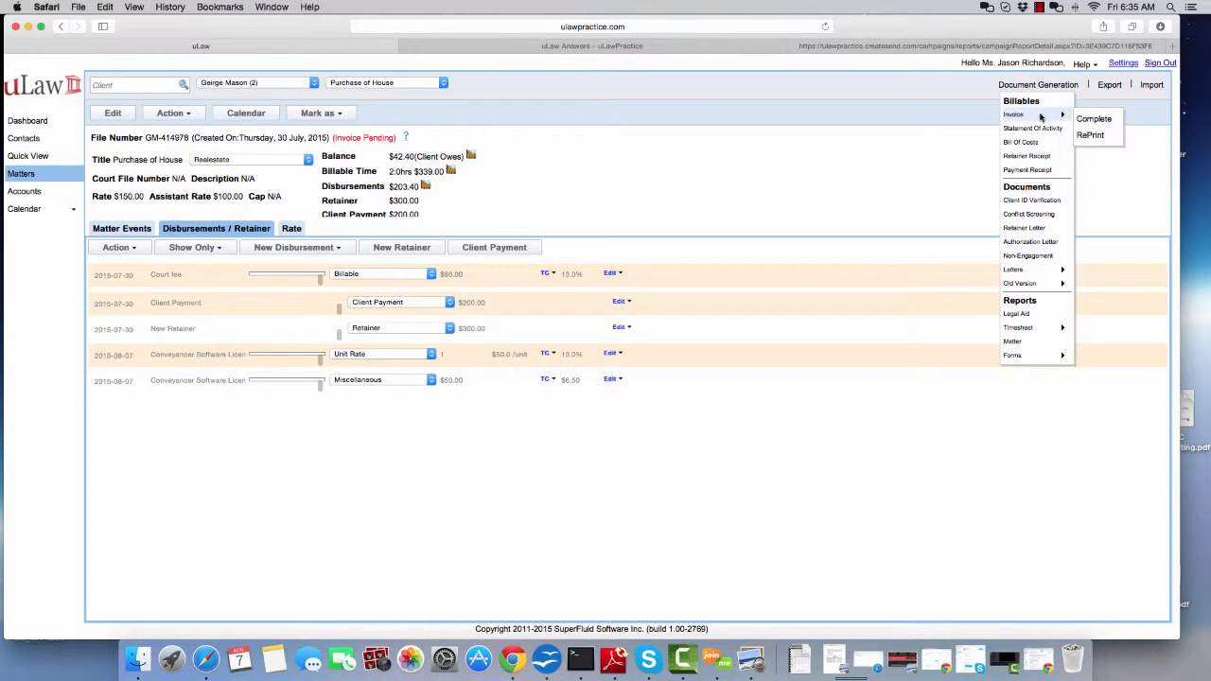
left_click(1090, 124)
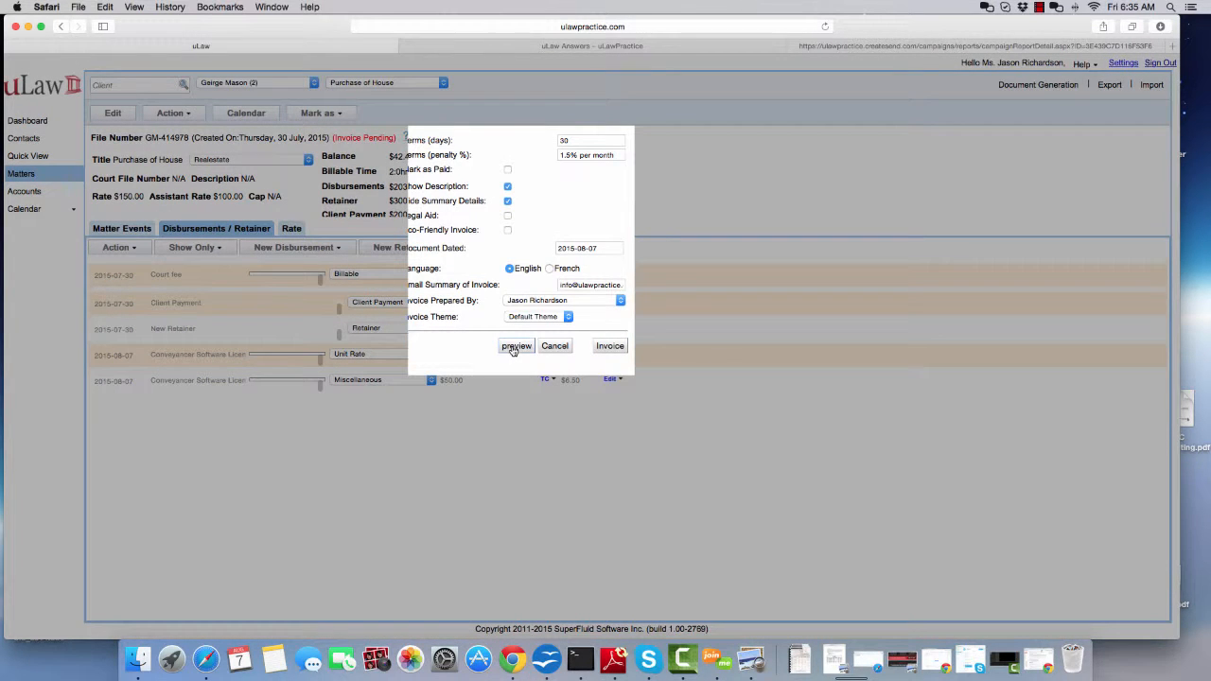
left_click(516, 347)
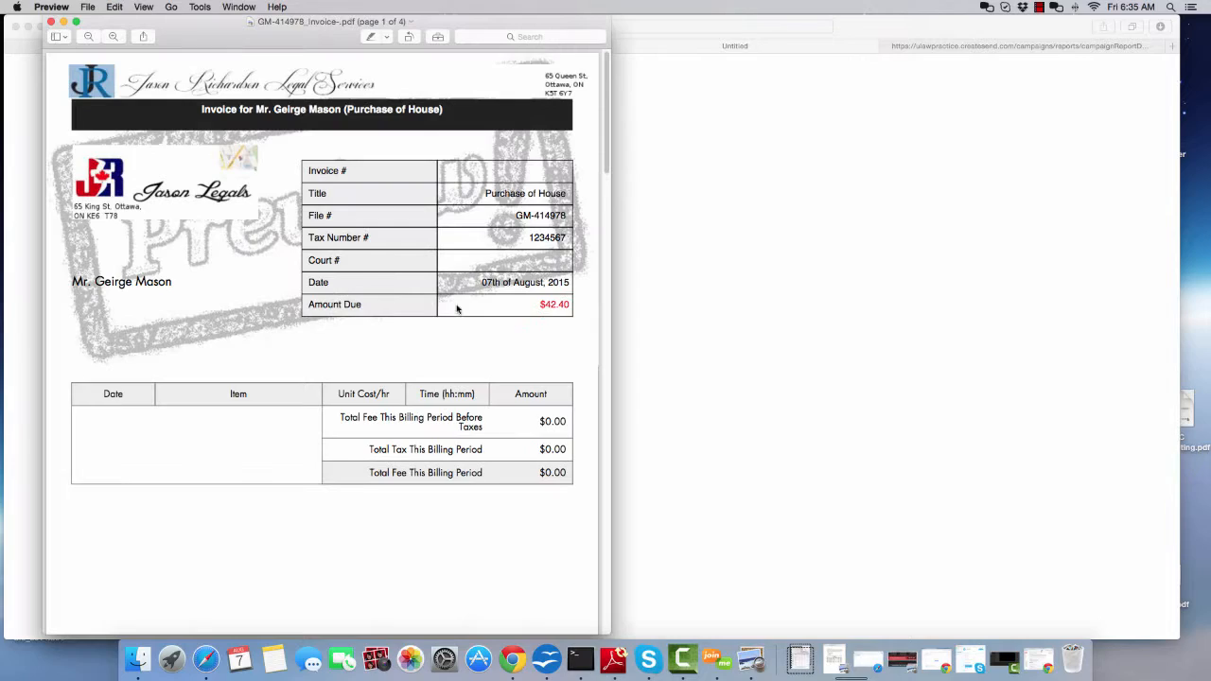
scroll(371, 375, "down", 10)
scroll(374, 385, "down", 3)
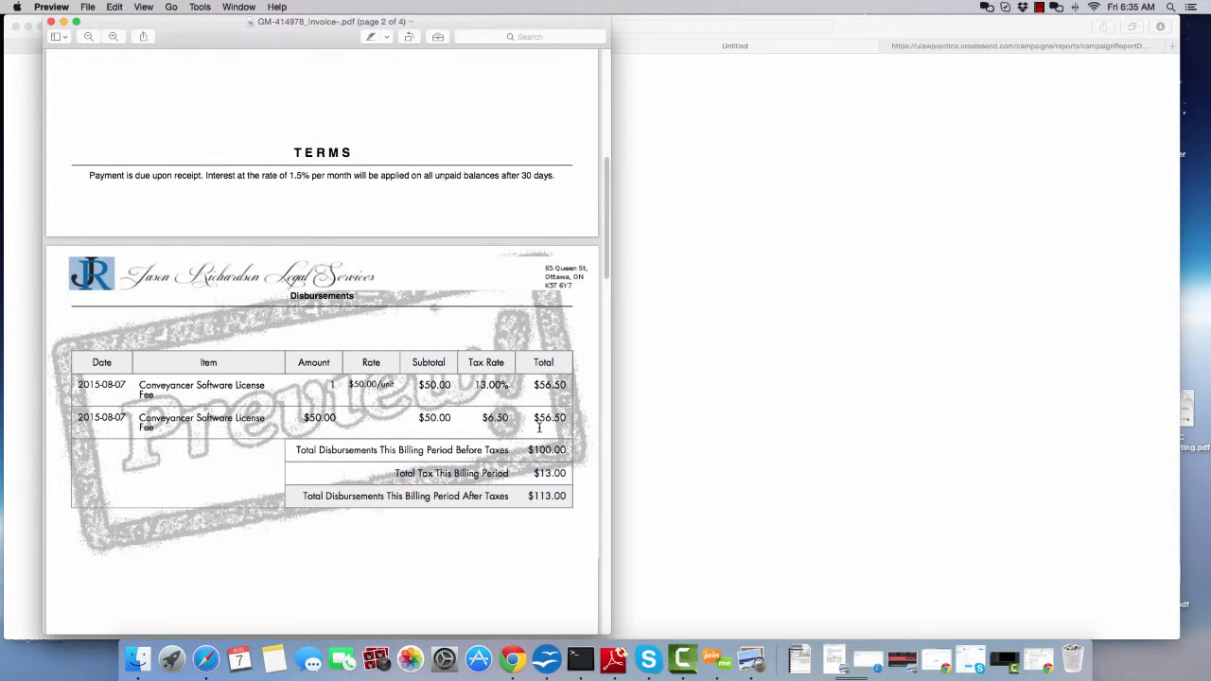
- Return to uLaw and show the expense types that can be recorded from the accounts area, including office expenses
left_click(865, 216)
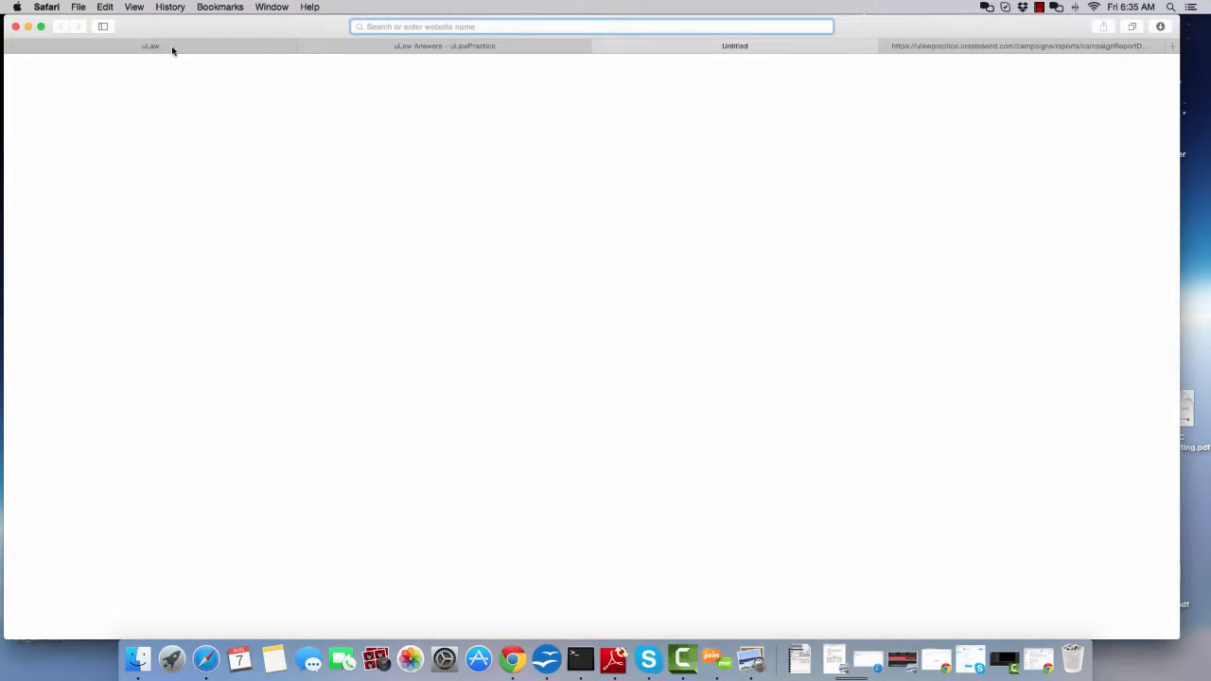
left_click(171, 45)
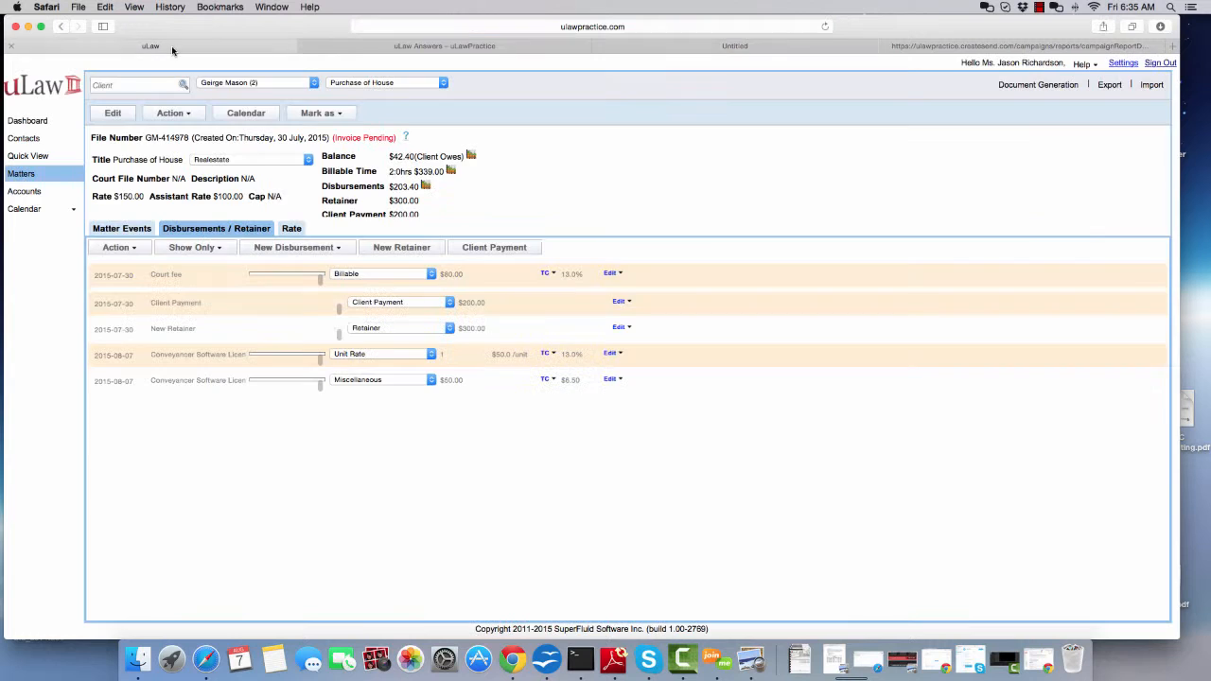
left_click(24, 192)
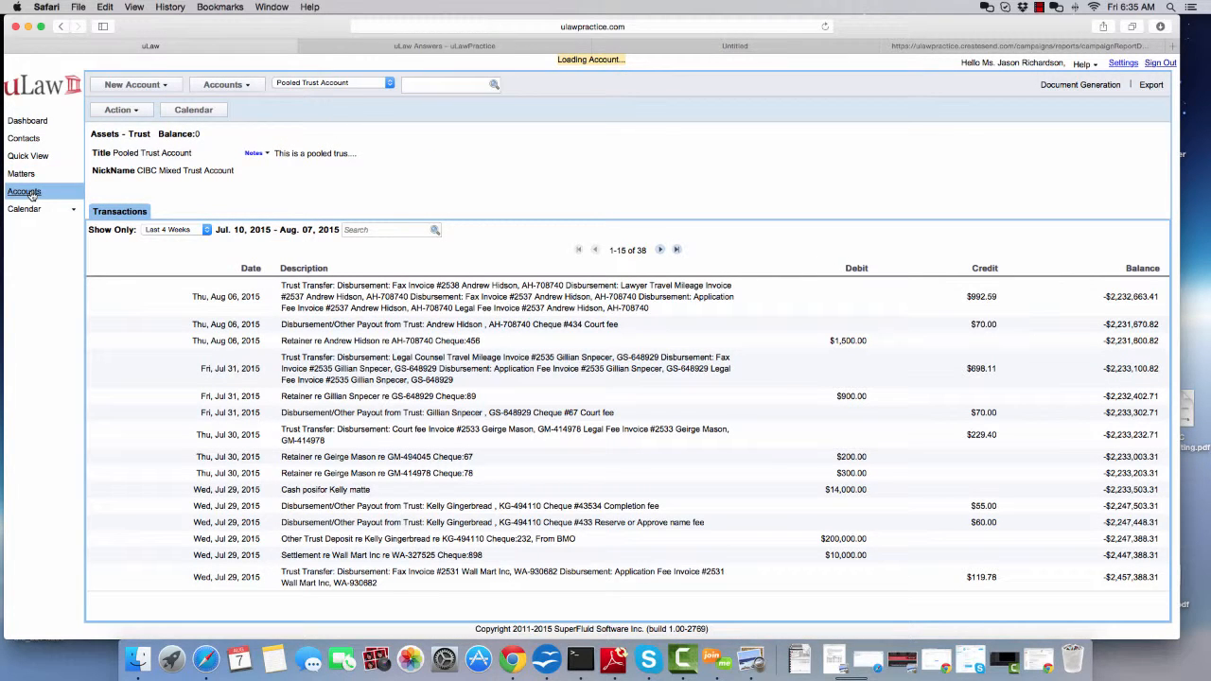
left_click(117, 111)
mouse_move(126, 144)
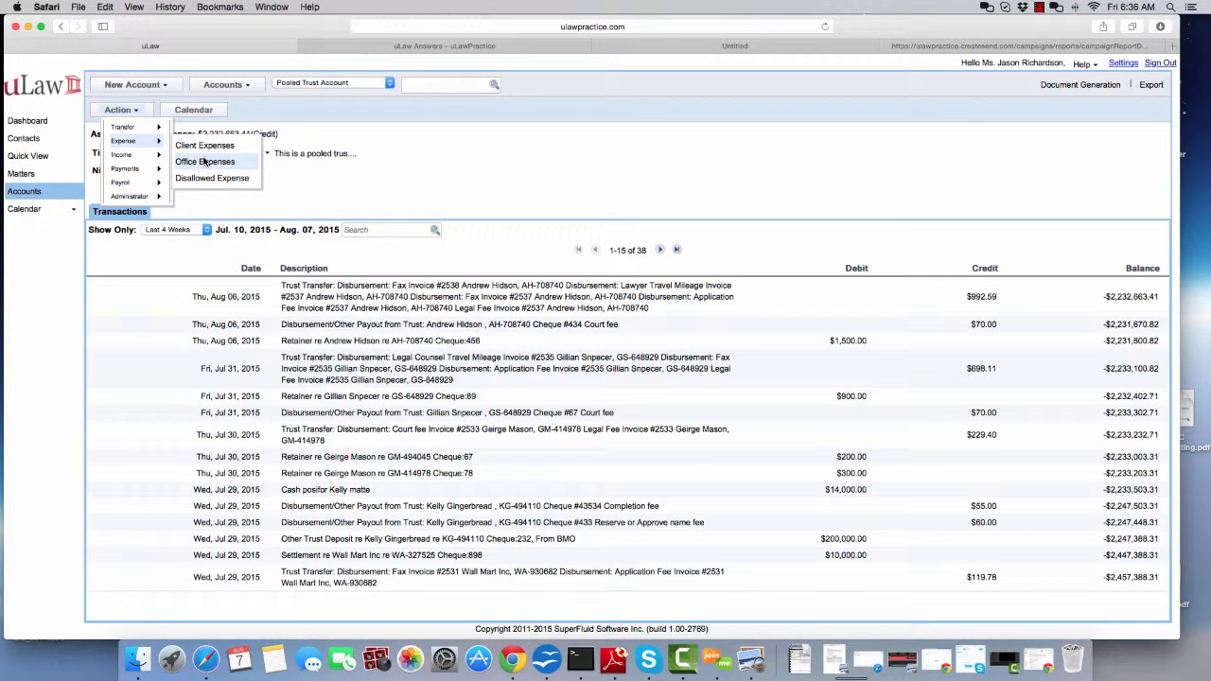
- Go back to the Purchase of House matter and show its available actions for disbursements and miscellaneous expenses
left_click(21, 175)
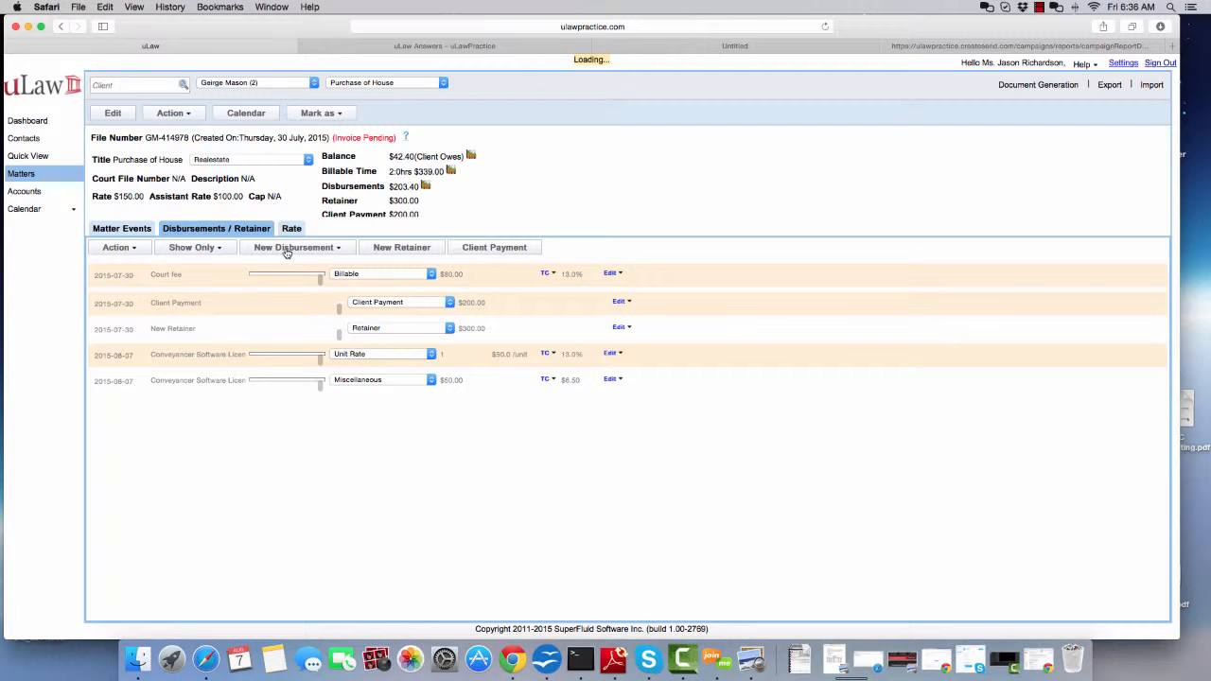
left_click(175, 115)
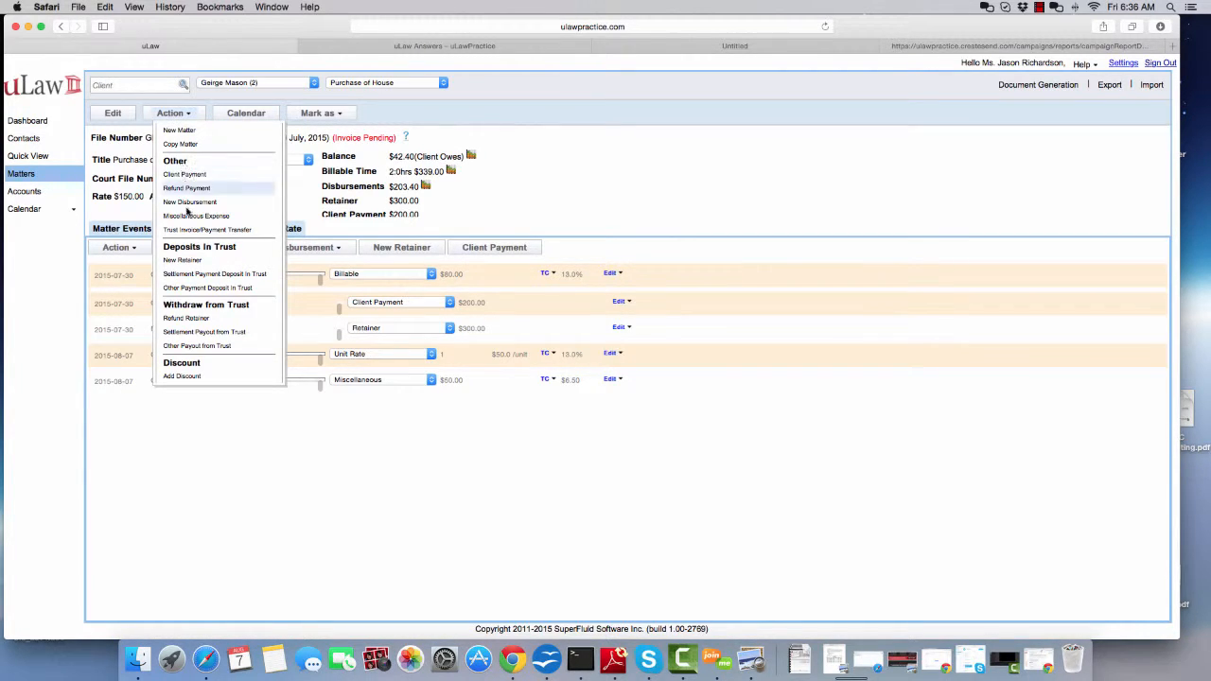